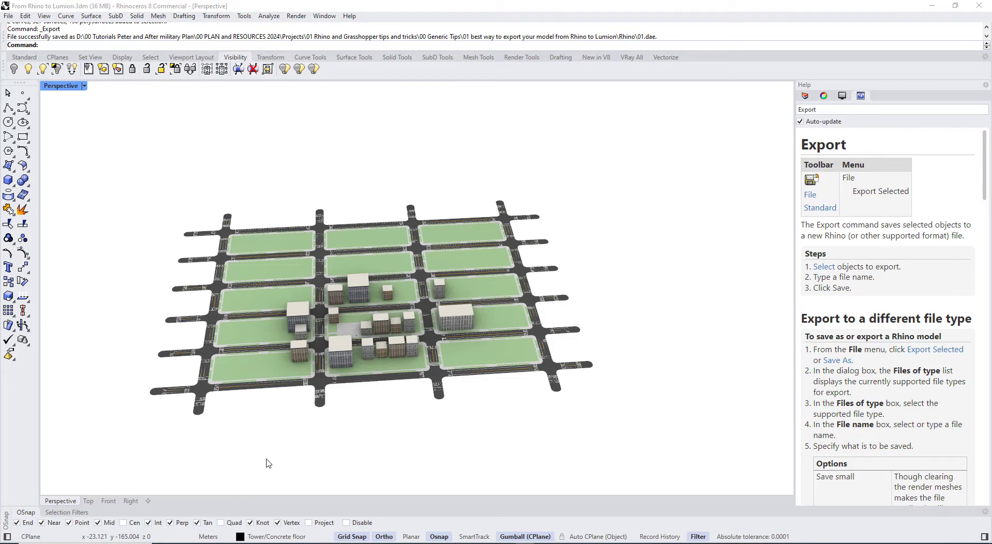
- Window-select the entire city block model
{"action": "scroll", "coordinate": [362, 361], "scroll_direction": "up", "scroll_amount": 2}
{"action": "scroll", "coordinate": [456, 334], "scroll_direction": "up", "scroll_amount": 3}
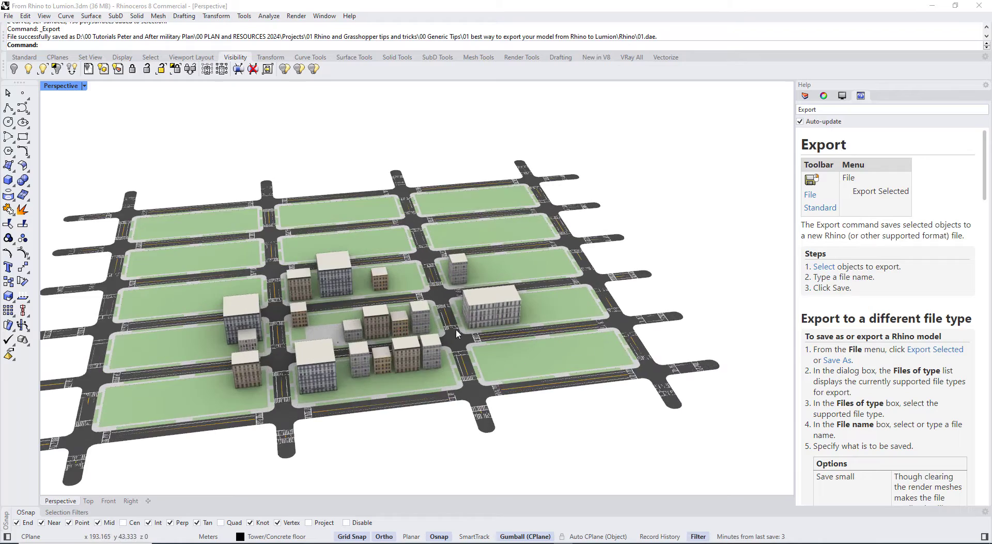
{"action": "scroll", "coordinate": [445, 310], "scroll_direction": "up", "scroll_amount": 2}
{"action": "scroll", "coordinate": [416, 276], "scroll_direction": "up", "scroll_amount": 2}
{"action": "scroll", "coordinate": [408, 289], "scroll_direction": "down", "scroll_amount": 6}
{"action": "scroll", "coordinate": [400, 309], "scroll_direction": "down", "scroll_amount": 3}
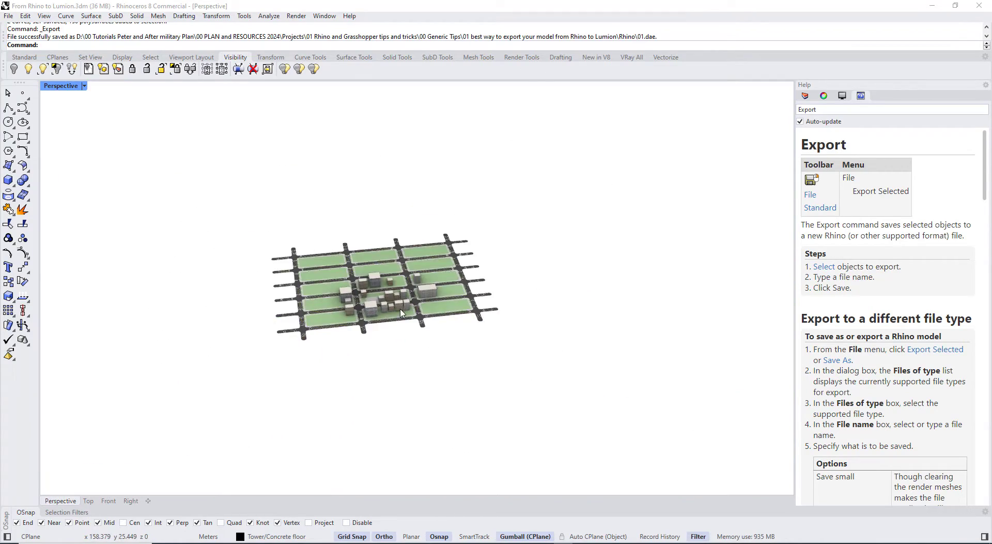
{"action": "scroll", "coordinate": [401, 312], "scroll_direction": "up", "scroll_amount": 1}
{"action": "scroll", "coordinate": [401, 312], "scroll_direction": "up", "scroll_amount": 3}
{"action": "left_click_drag", "start_coordinate": [648, 426], "coordinate": [105, 138]}
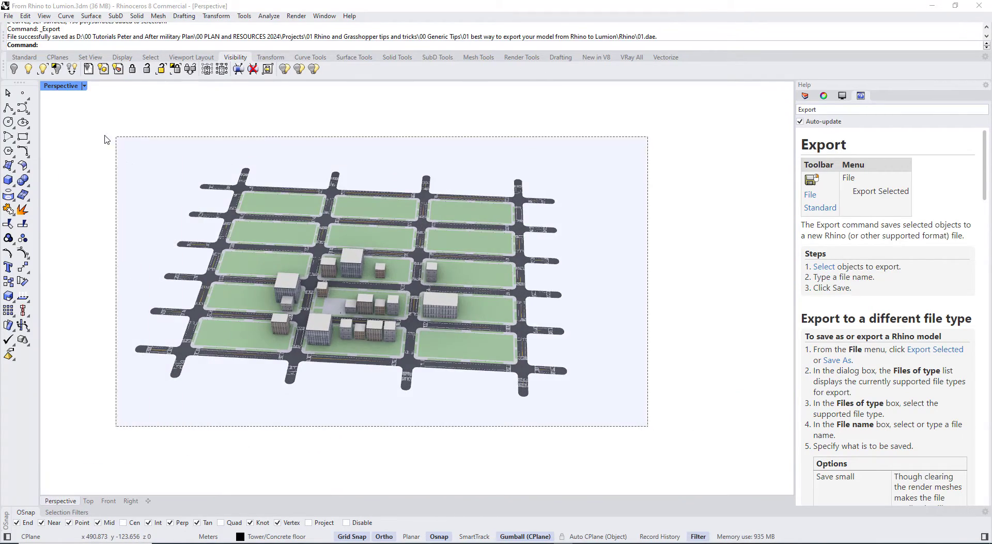
- Export the selection as COLLADA (*.dae), replacing the existing 01.dae
{"action": "left_click", "coordinate": [8, 16]}
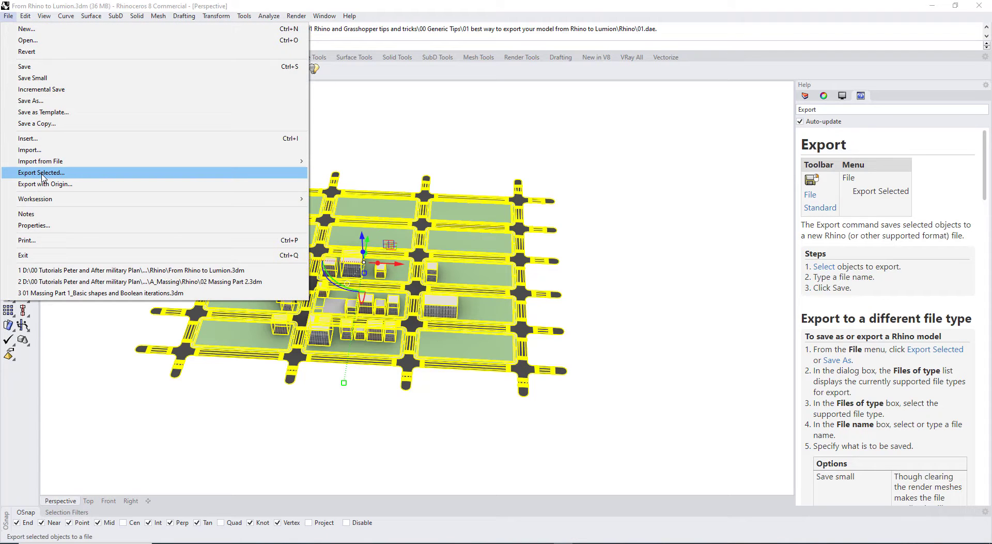
{"action": "left_click", "coordinate": [42, 173]}
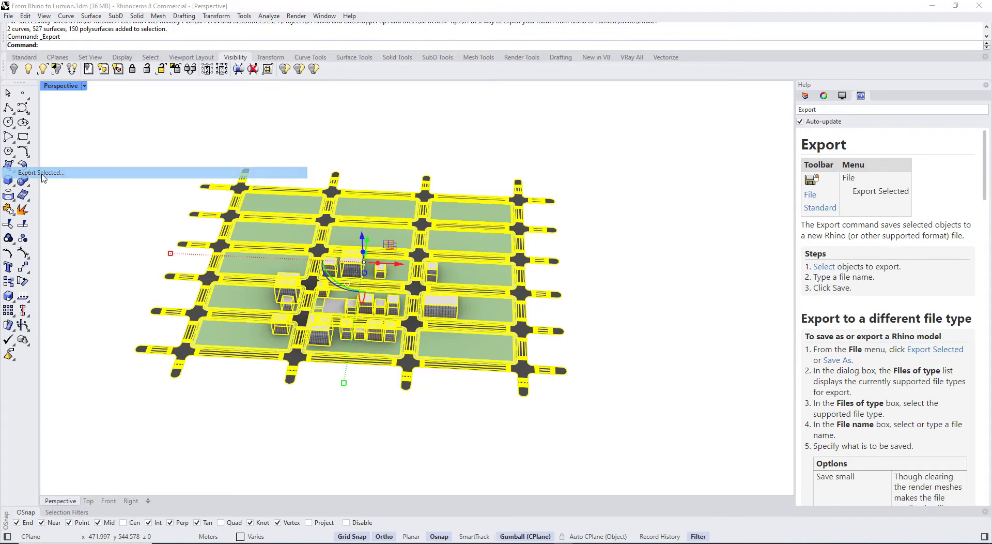
{"action": "left_click", "coordinate": [468, 441]}
{"action": "left_click", "coordinate": [468, 442]}
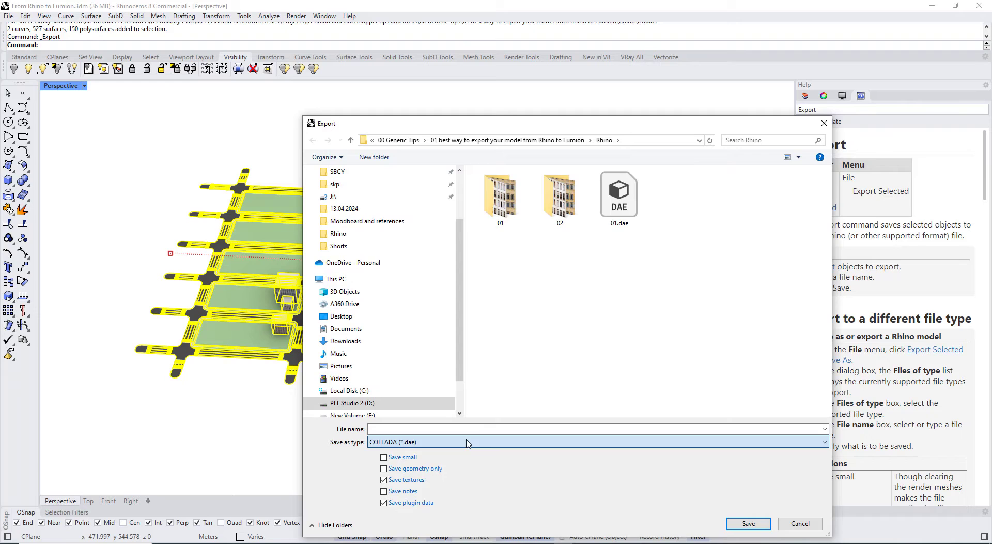
{"action": "left_click", "coordinate": [612, 222]}
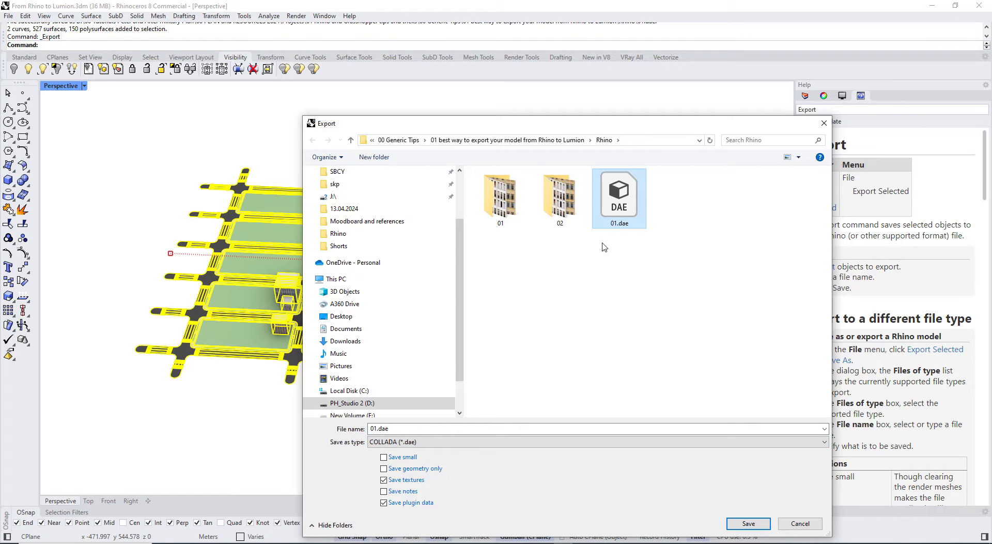
{"action": "left_click", "coordinate": [743, 528]}
{"action": "left_click", "coordinate": [556, 357]}
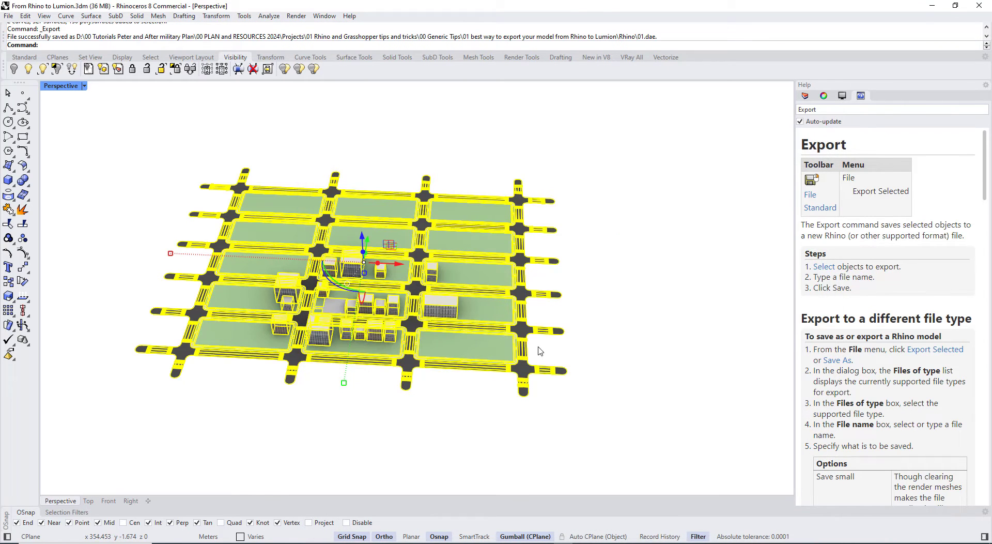
- Minimize Rhino to reveal Lumion and select the imported street model
{"action": "left_click", "coordinate": [932, 6]}
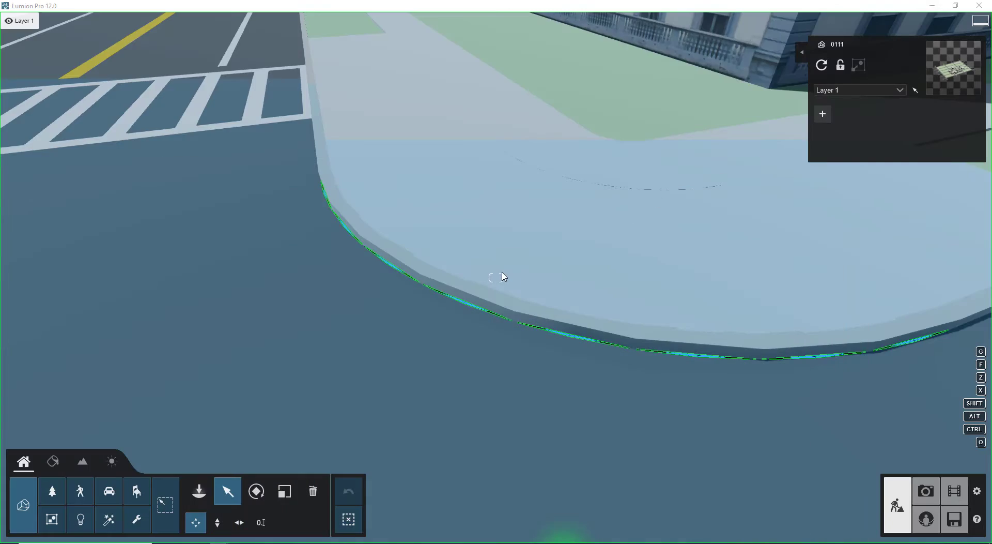
{"action": "scroll", "coordinate": [457, 274], "scroll_direction": "down", "scroll_amount": 5}
{"action": "scroll", "coordinate": [452, 261], "scroll_direction": "down", "scroll_amount": 4}
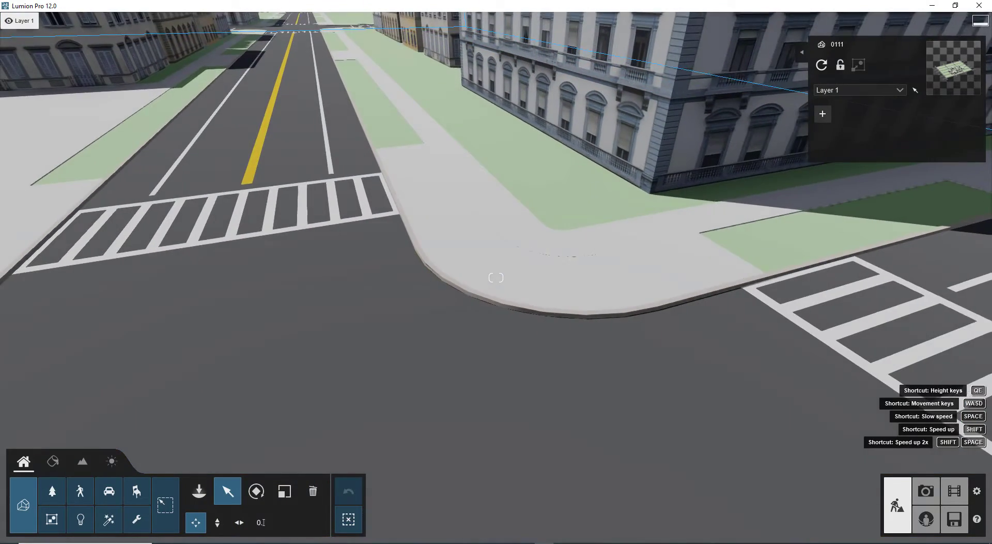
{"action": "scroll", "coordinate": [446, 246], "scroll_direction": "down", "scroll_amount": 4}
{"action": "left_click", "coordinate": [442, 245]}
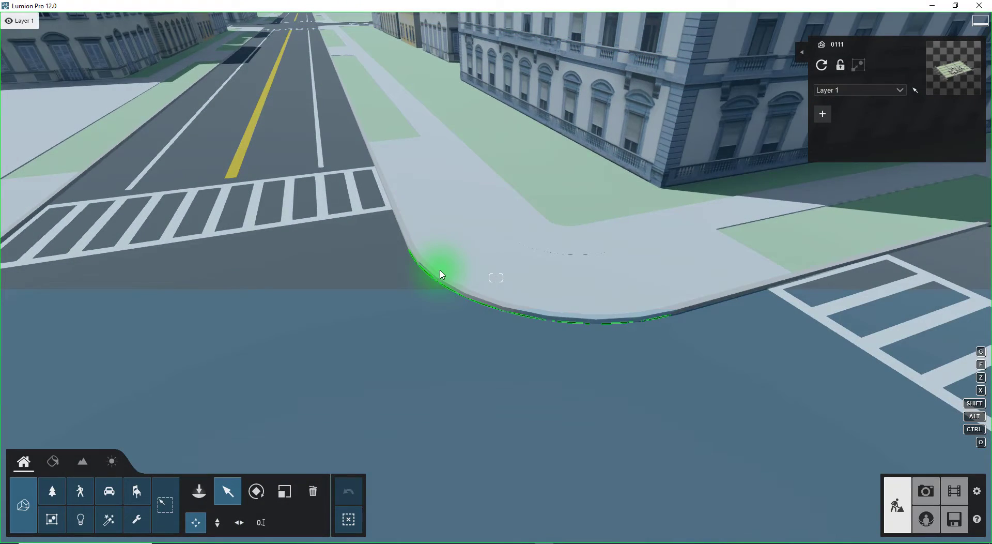
{"action": "scroll", "coordinate": [442, 274], "scroll_direction": "down", "scroll_amount": 3}
{"action": "scroll", "coordinate": [439, 269], "scroll_direction": "down", "scroll_amount": 2}
{"action": "scroll", "coordinate": [439, 269], "scroll_direction": "up", "scroll_amount": 3}
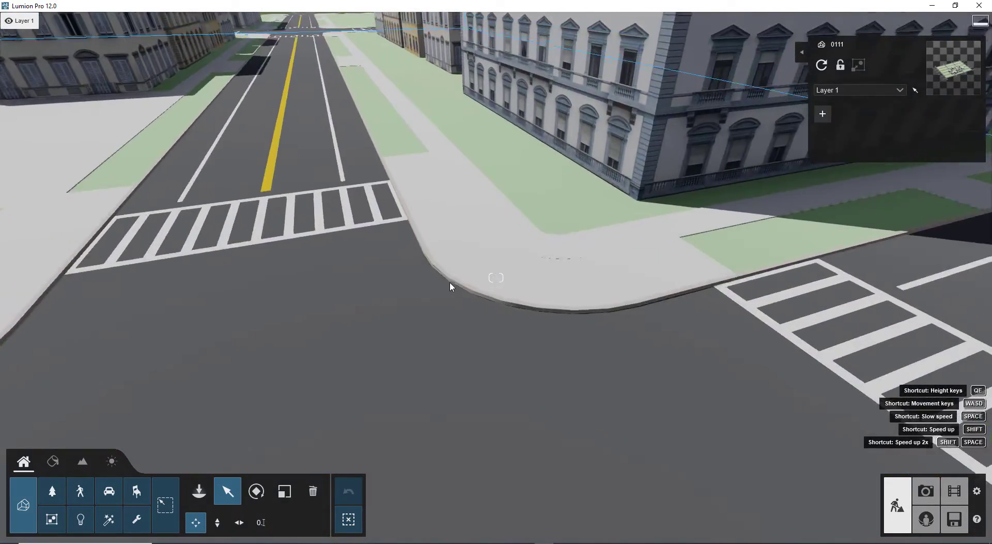
{"action": "scroll", "coordinate": [449, 281], "scroll_direction": "up", "scroll_amount": 4}
- Zoom in and out around the curved curb corner to inspect it closely
{"action": "left_click", "coordinate": [456, 303]}
{"action": "scroll", "coordinate": [444, 289], "scroll_direction": "up", "scroll_amount": 3}
{"action": "scroll", "coordinate": [409, 273], "scroll_direction": "up", "scroll_amount": 2}
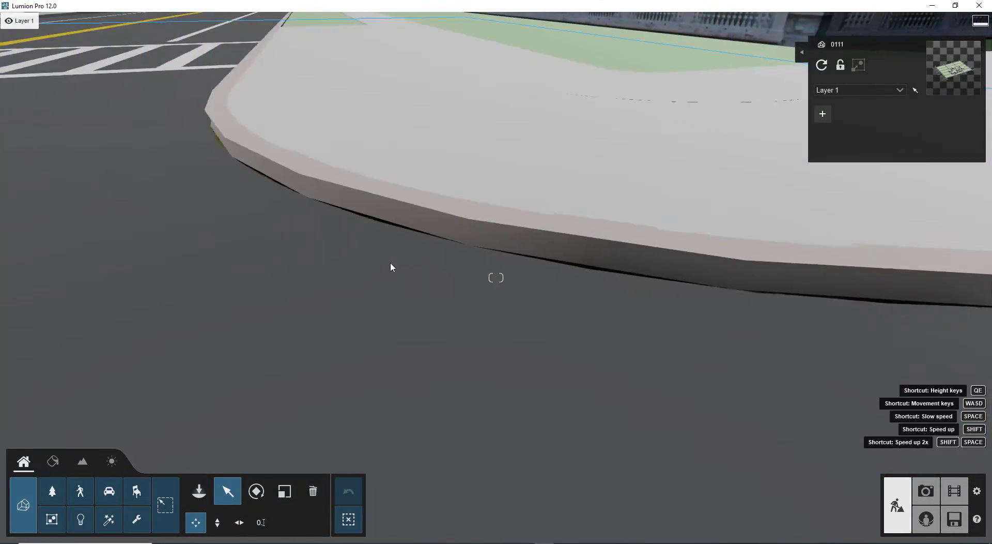
{"action": "scroll", "coordinate": [390, 266], "scroll_direction": "up", "scroll_amount": 2}
{"action": "scroll", "coordinate": [384, 267], "scroll_direction": "down", "scroll_amount": 2}
{"action": "scroll", "coordinate": [387, 279], "scroll_direction": "down", "scroll_amount": 2}
{"action": "scroll", "coordinate": [381, 281], "scroll_direction": "up", "scroll_amount": 3}
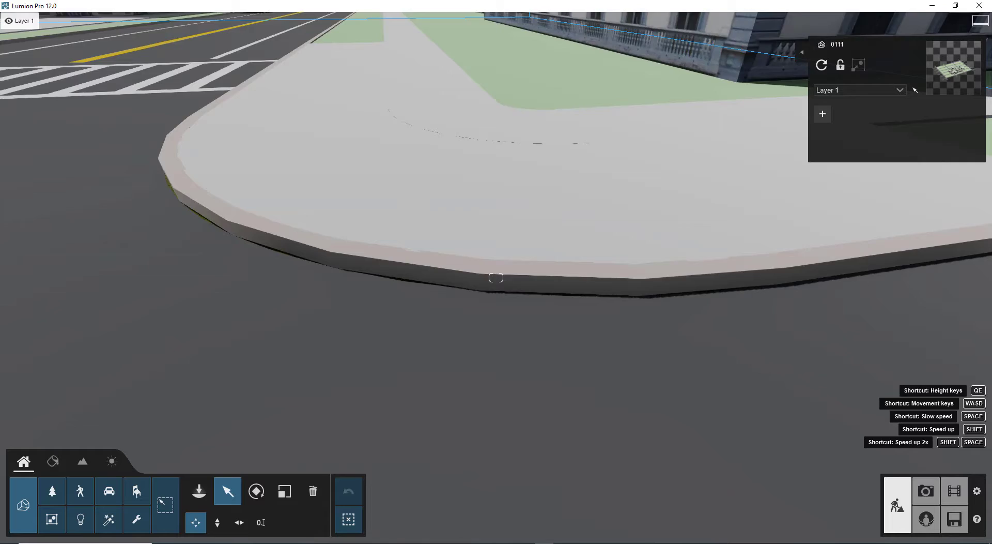
{"action": "left_click", "coordinate": [343, 291]}
{"action": "scroll", "coordinate": [343, 291], "scroll_direction": "up", "scroll_amount": 2}
{"action": "scroll", "coordinate": [328, 281], "scroll_direction": "up", "scroll_amount": 1}
{"action": "scroll", "coordinate": [321, 284], "scroll_direction": "down", "scroll_amount": 2}
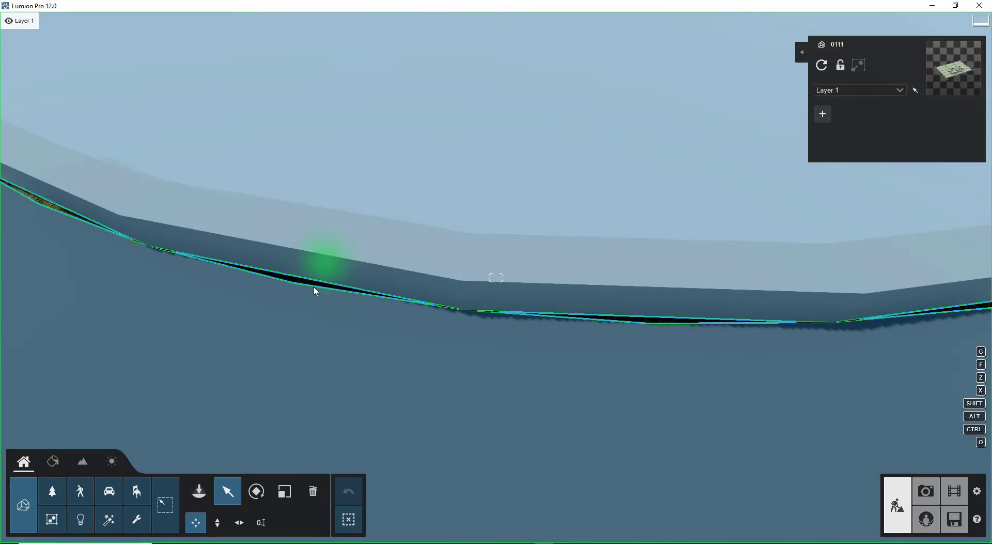
{"action": "scroll", "coordinate": [310, 287], "scroll_direction": "up", "scroll_amount": 2}
{"action": "scroll", "coordinate": [306, 282], "scroll_direction": "down", "scroll_amount": 1}
{"action": "scroll", "coordinate": [306, 282], "scroll_direction": "down", "scroll_amount": 2}
{"action": "scroll", "coordinate": [306, 282], "scroll_direction": "down", "scroll_amount": 2}
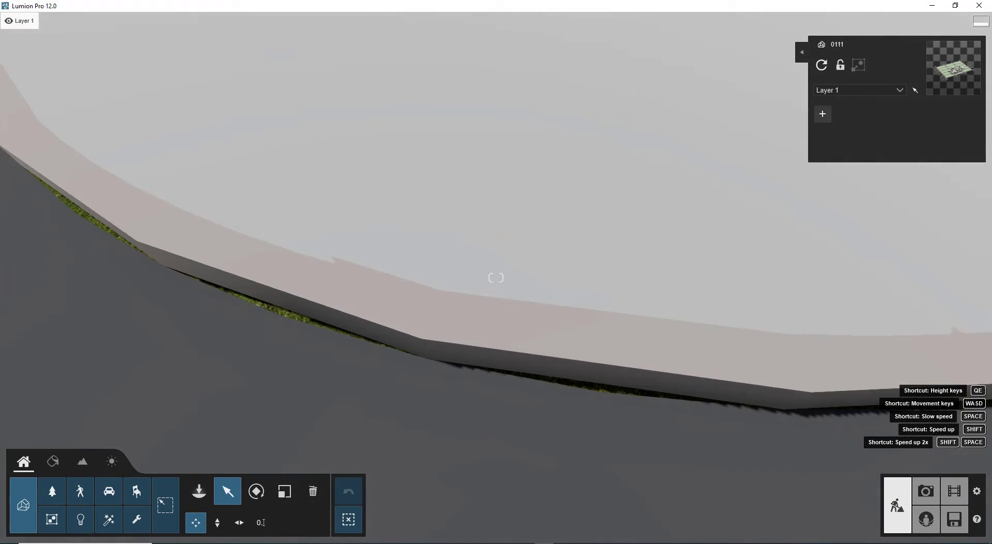
{"action": "scroll", "coordinate": [306, 283], "scroll_direction": "down", "scroll_amount": 2}
{"action": "scroll", "coordinate": [496, 278], "scroll_direction": "down", "scroll_amount": 2}
{"action": "scroll", "coordinate": [496, 278], "scroll_direction": "down", "scroll_amount": 1}
{"action": "scroll", "coordinate": [496, 278], "scroll_direction": "down", "scroll_amount": 1}
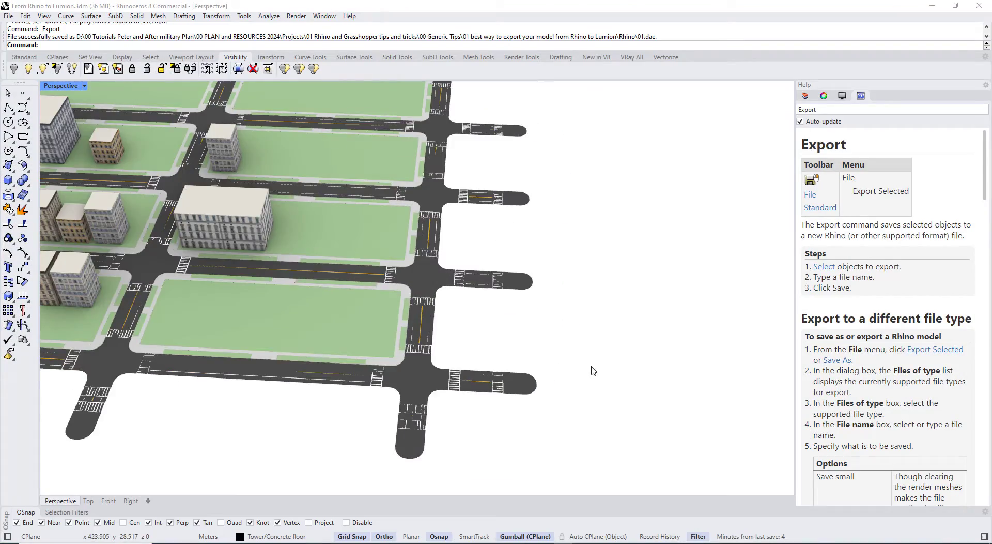
- Zoom in on the curb and set the Perspective viewport to Shaded display
{"action": "scroll", "coordinate": [465, 335], "scroll_direction": "up", "scroll_amount": 3}
{"action": "scroll", "coordinate": [336, 313], "scroll_direction": "up", "scroll_amount": 3}
{"action": "scroll", "coordinate": [200, 284], "scroll_direction": "up", "scroll_amount": 2}
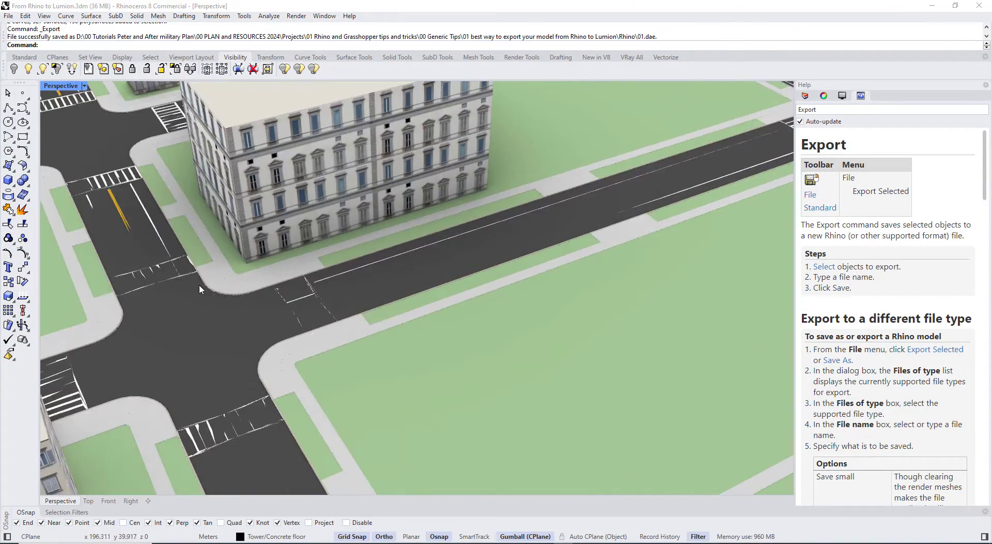
{"action": "scroll", "coordinate": [199, 285], "scroll_direction": "up", "scroll_amount": 2}
{"action": "scroll", "coordinate": [233, 300], "scroll_direction": "up", "scroll_amount": 3}
{"action": "scroll", "coordinate": [248, 302], "scroll_direction": "down", "scroll_amount": 3}
{"action": "scroll", "coordinate": [253, 301], "scroll_direction": "up", "scroll_amount": 3}
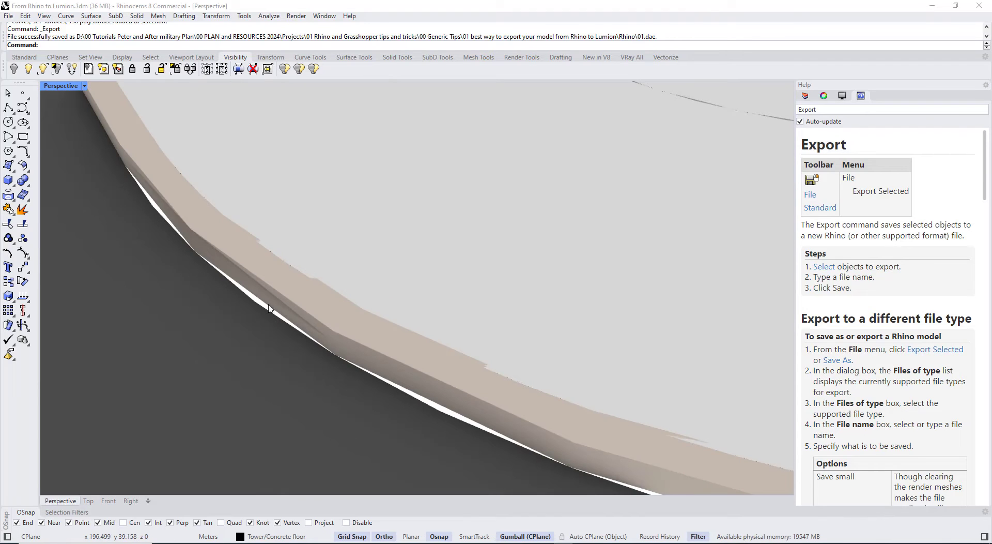
{"action": "left_click", "coordinate": [241, 244]}
{"action": "left_click", "coordinate": [84, 85]}
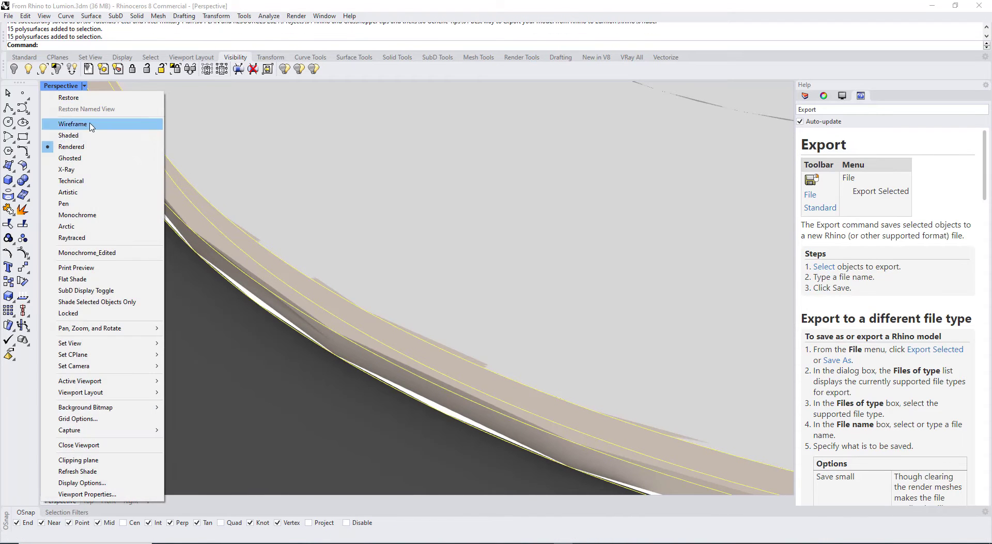
{"action": "left_click", "coordinate": [77, 137]}
{"action": "key", "text": "Escape"}
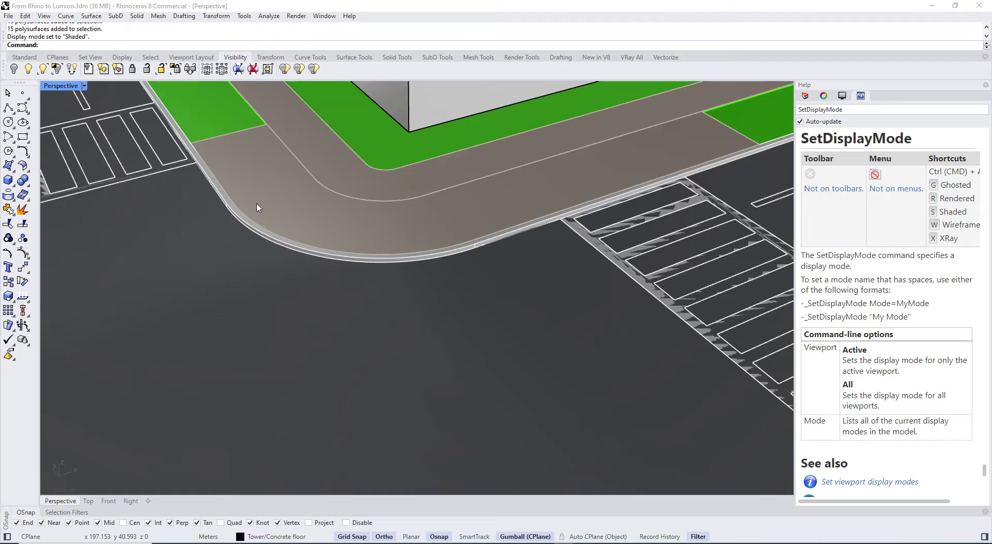
- Check the curb's edges and return the Perspective viewport to Rendered display
{"action": "scroll", "coordinate": [248, 220], "scroll_direction": "up", "scroll_amount": 5}
{"action": "left_click", "coordinate": [240, 272]}
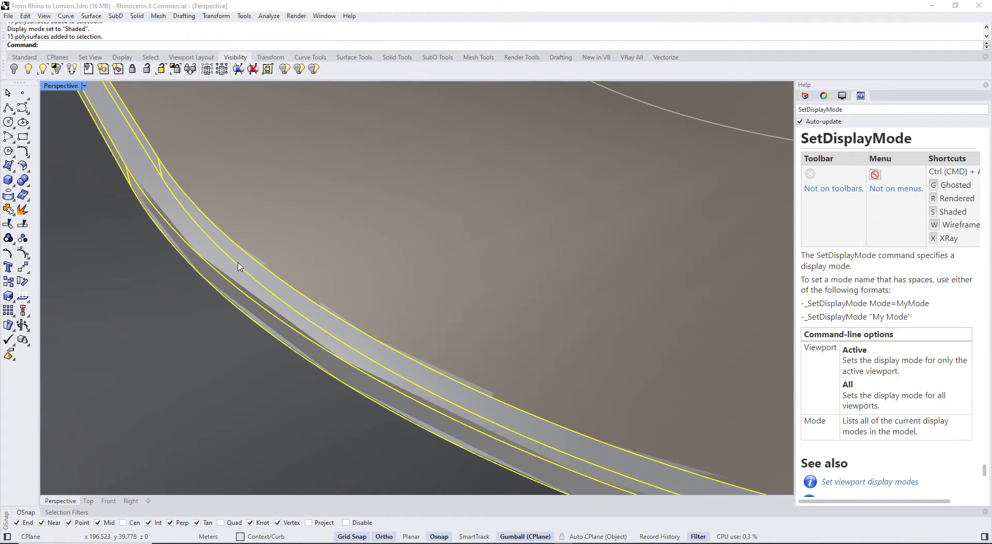
{"action": "key", "text": "Escape"}
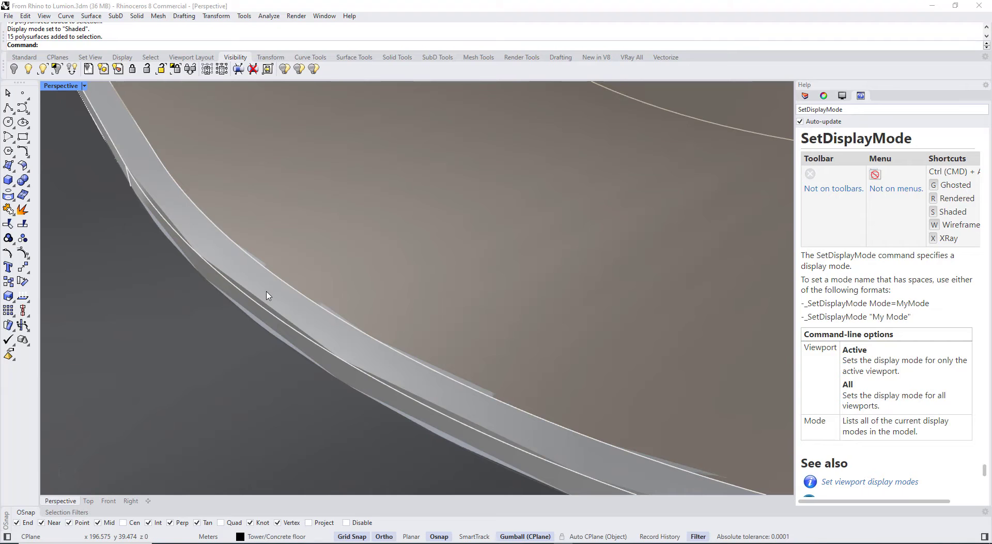
{"action": "left_click", "coordinate": [267, 300]}
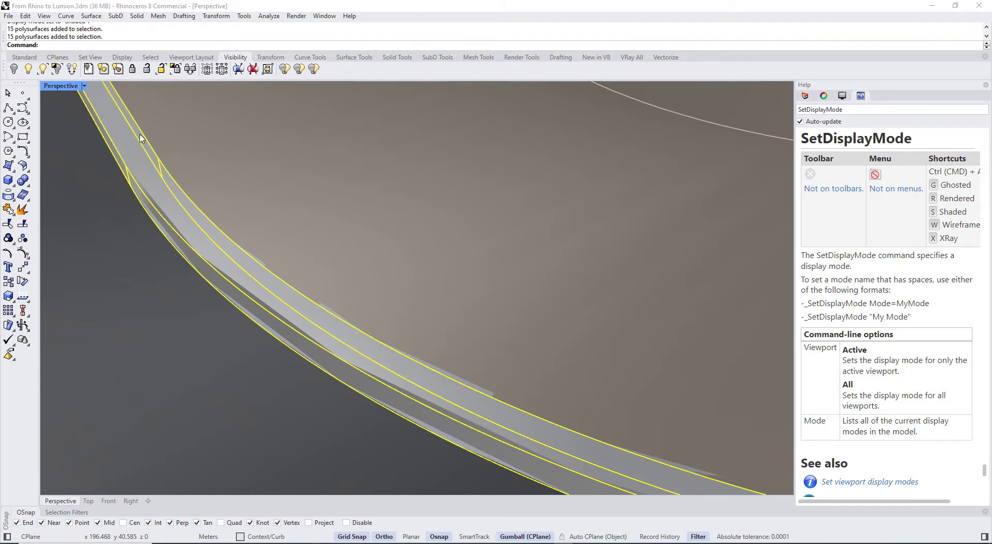
{"action": "left_click", "coordinate": [83, 86]}
{"action": "left_click", "coordinate": [92, 147]}
{"action": "key", "text": "Escape"}
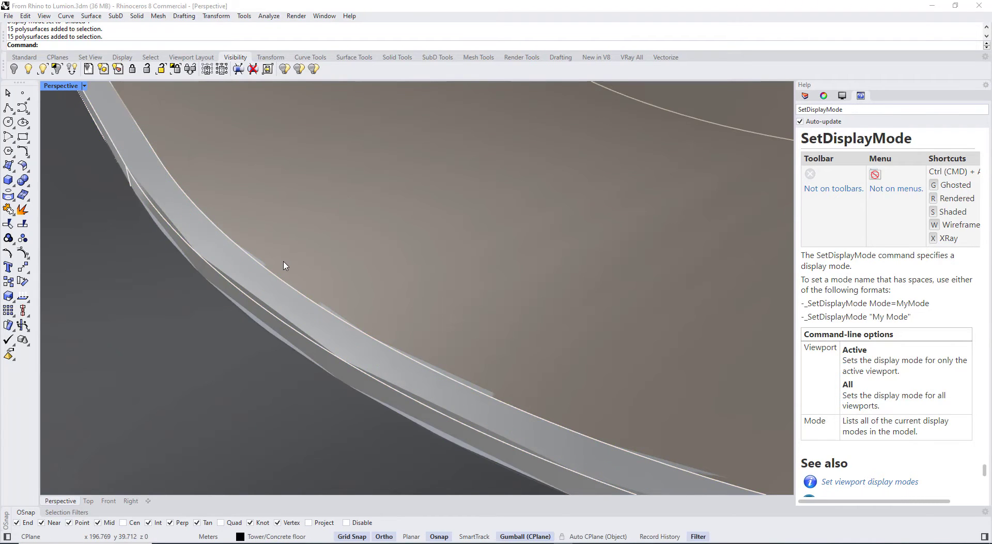
{"action": "left_click", "coordinate": [84, 87]}
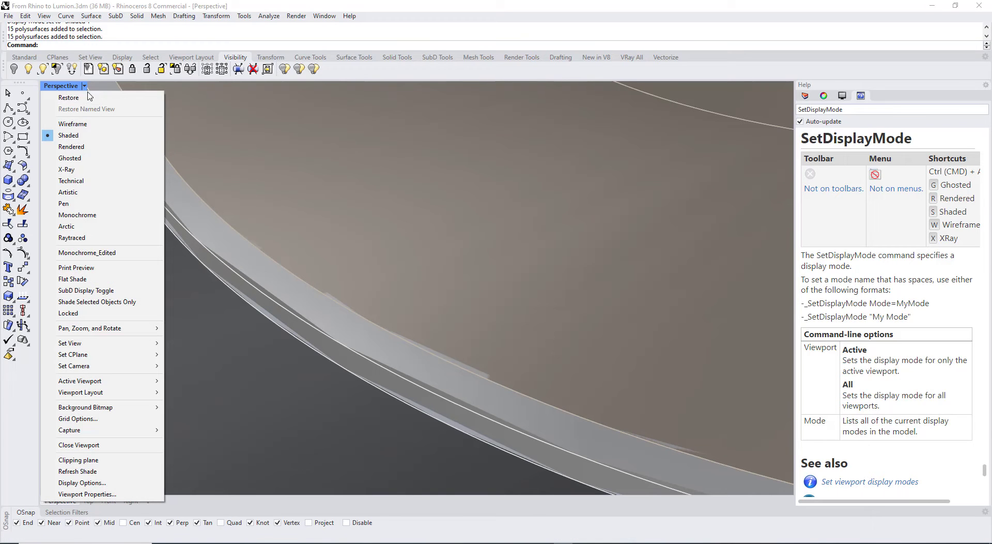
{"action": "left_click", "coordinate": [197, 159]}
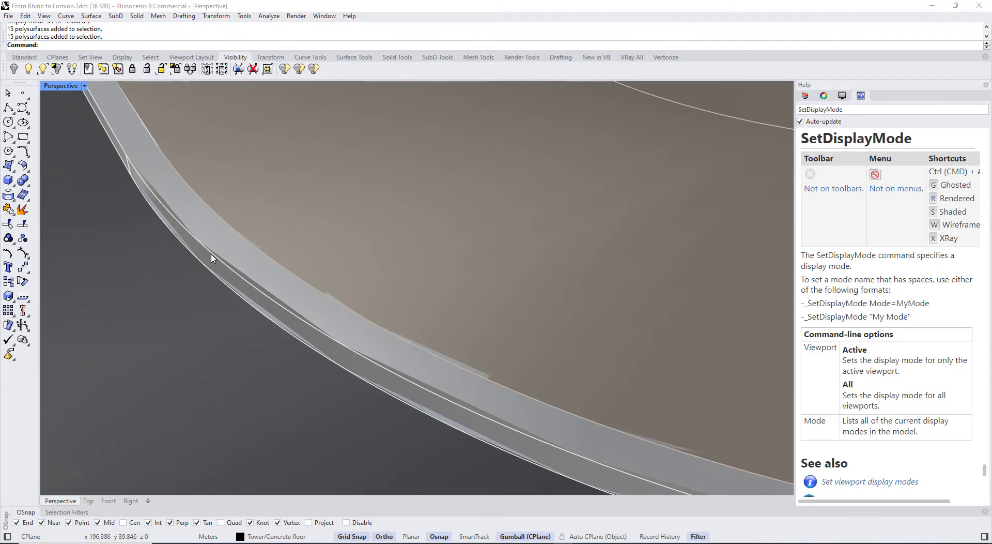
{"action": "left_click", "coordinate": [84, 86]}
{"action": "left_click", "coordinate": [92, 146]}
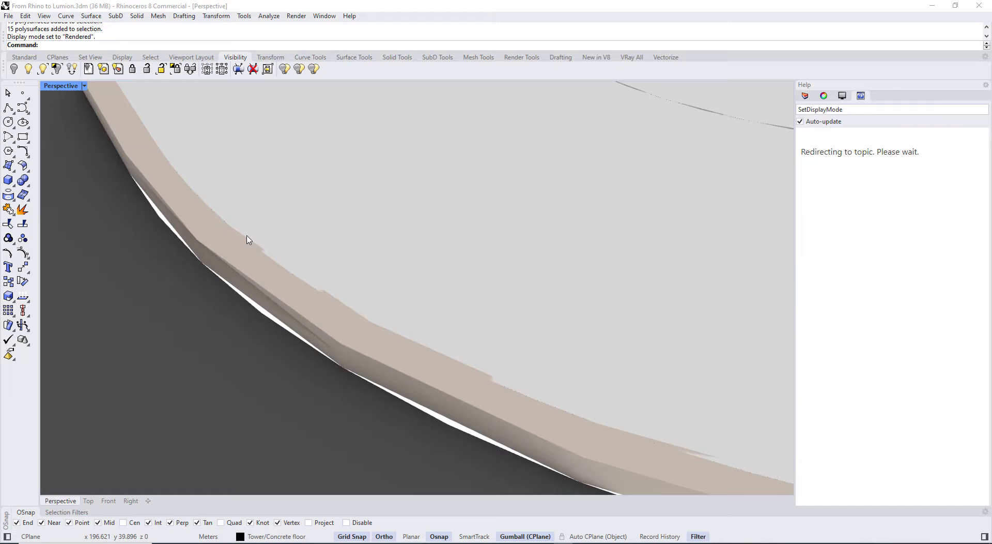
- Zoom in and out on the curb to examine its faceted segments
{"action": "scroll", "coordinate": [278, 269], "scroll_direction": "down", "scroll_amount": 5}
{"action": "scroll", "coordinate": [277, 269], "scroll_direction": "up", "scroll_amount": 5}
{"action": "scroll", "coordinate": [285, 288], "scroll_direction": "down", "scroll_amount": 5}
{"action": "scroll", "coordinate": [228, 279], "scroll_direction": "up", "scroll_amount": 5}
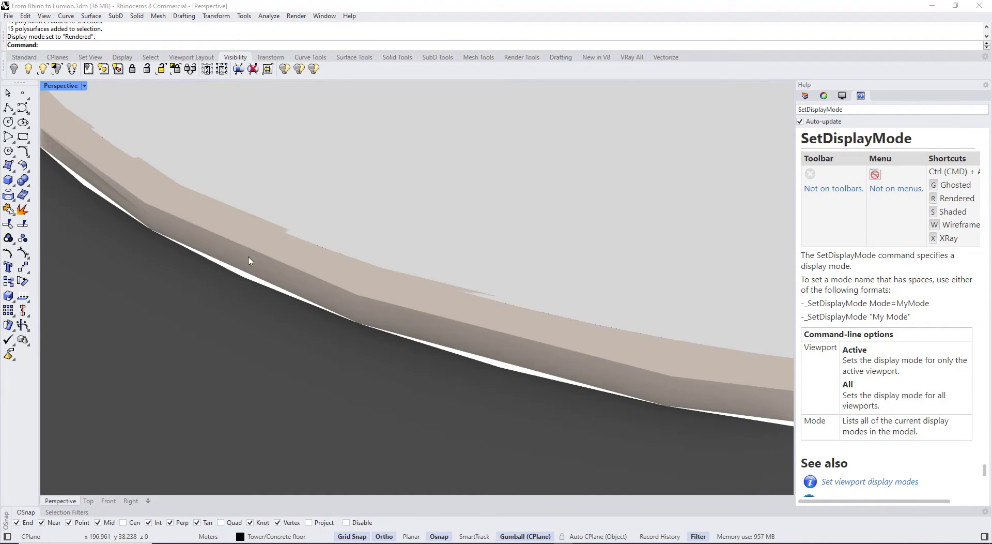
{"action": "scroll", "coordinate": [368, 310], "scroll_direction": "down", "scroll_amount": 5}
{"action": "scroll", "coordinate": [327, 274], "scroll_direction": "up", "scroll_amount": 5}
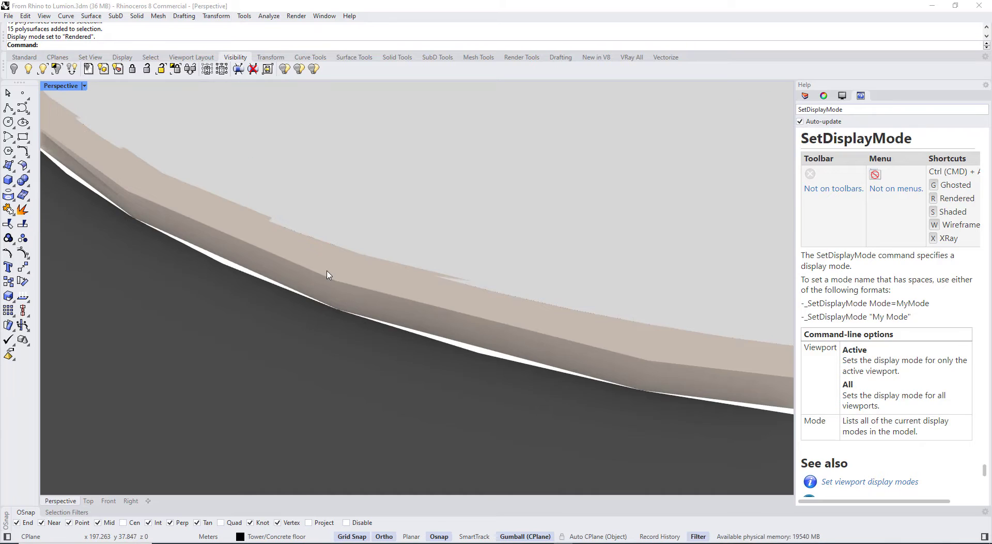
{"action": "scroll", "coordinate": [298, 263], "scroll_direction": "down", "scroll_amount": 5}
{"action": "scroll", "coordinate": [288, 262], "scroll_direction": "up", "scroll_amount": 5}
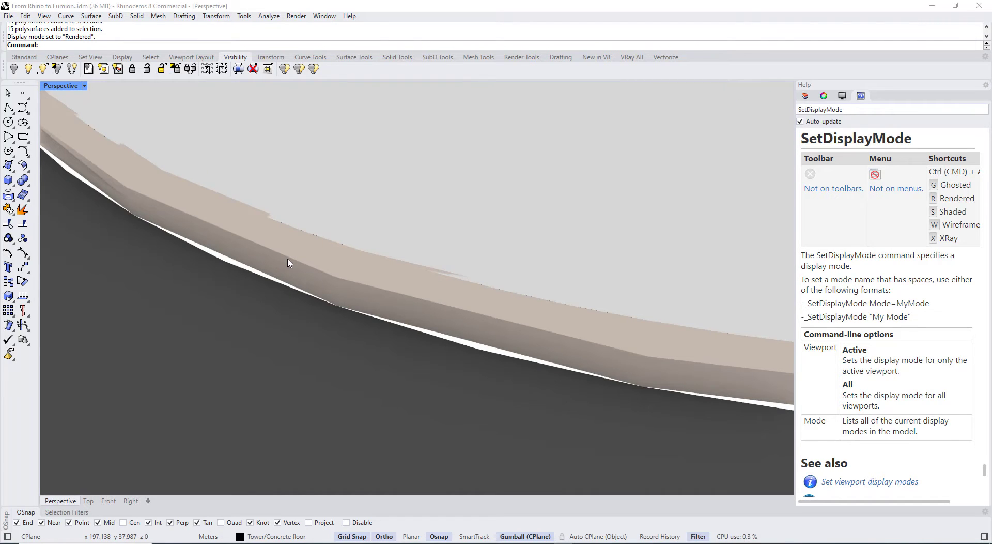
{"action": "scroll", "coordinate": [304, 276], "scroll_direction": "down", "scroll_amount": 5}
{"action": "scroll", "coordinate": [331, 280], "scroll_direction": "up", "scroll_amount": 2}
{"action": "scroll", "coordinate": [333, 280], "scroll_direction": "up", "scroll_amount": 1}
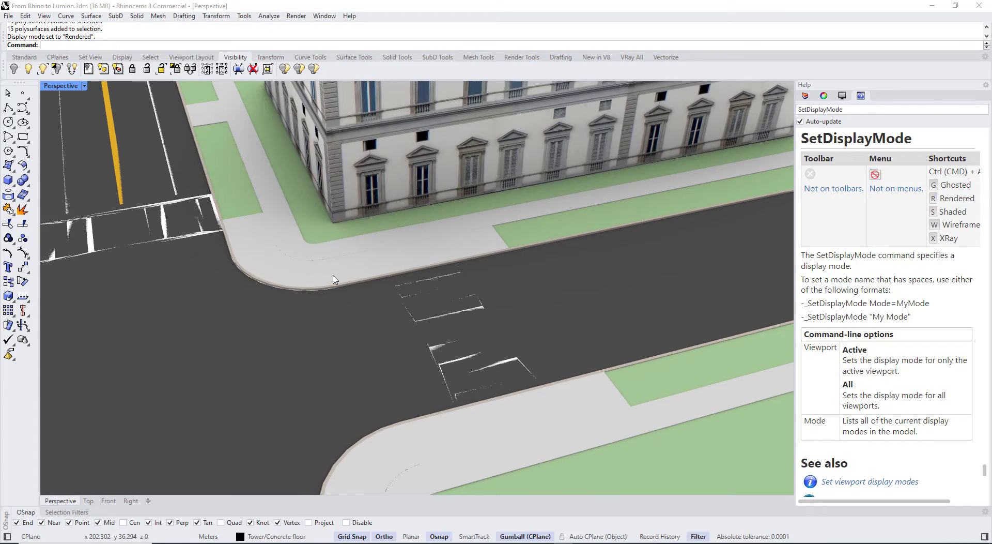
{"action": "type", "text": "Opt"}
- Open Rhino Options to the Mesh page's Detailed Controls, showing Smooth and slower at density 0.8
{"action": "key", "text": "Return"}
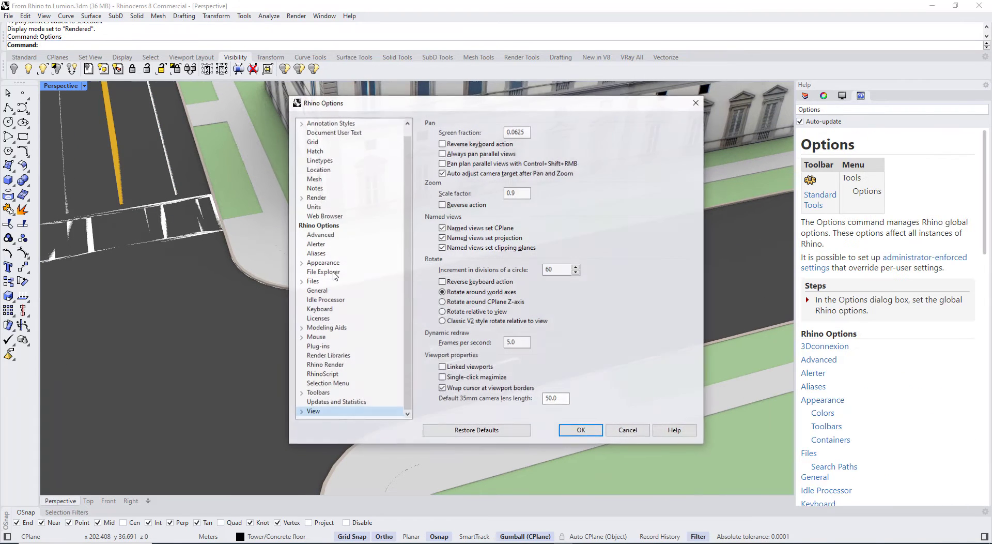
{"action": "left_click", "coordinate": [315, 179]}
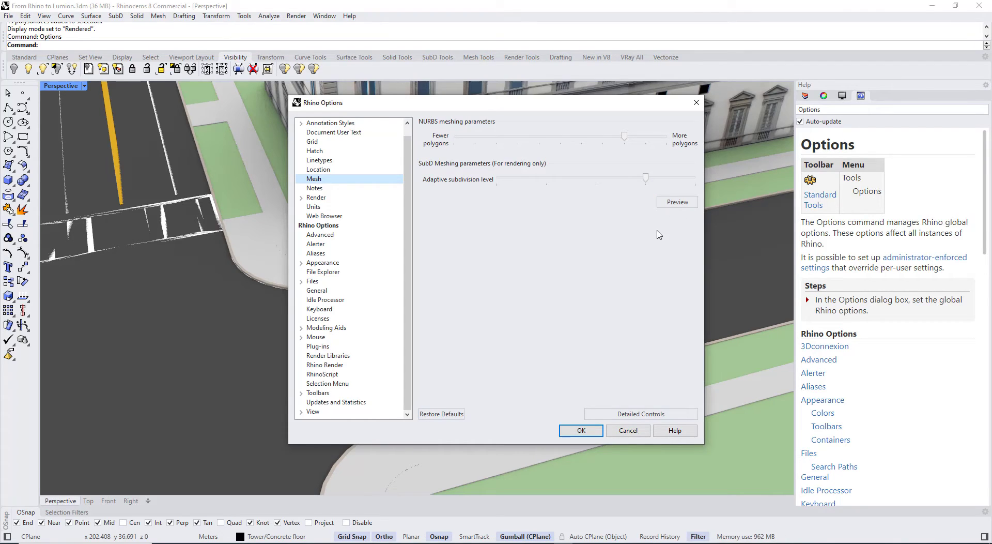
{"action": "left_click", "coordinate": [619, 414]}
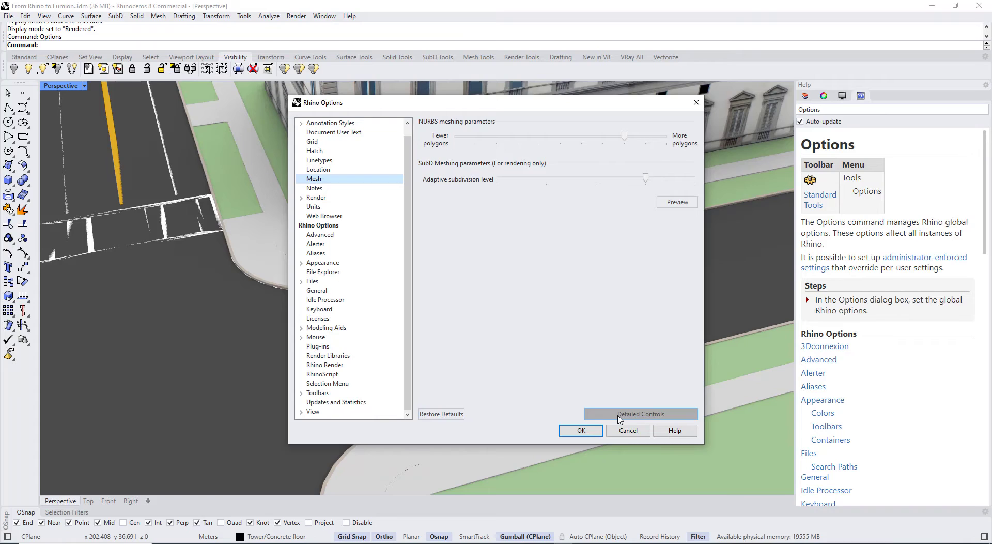
{"action": "left_click_drag", "start_coordinate": [504, 110], "coordinate": [523, 110]}
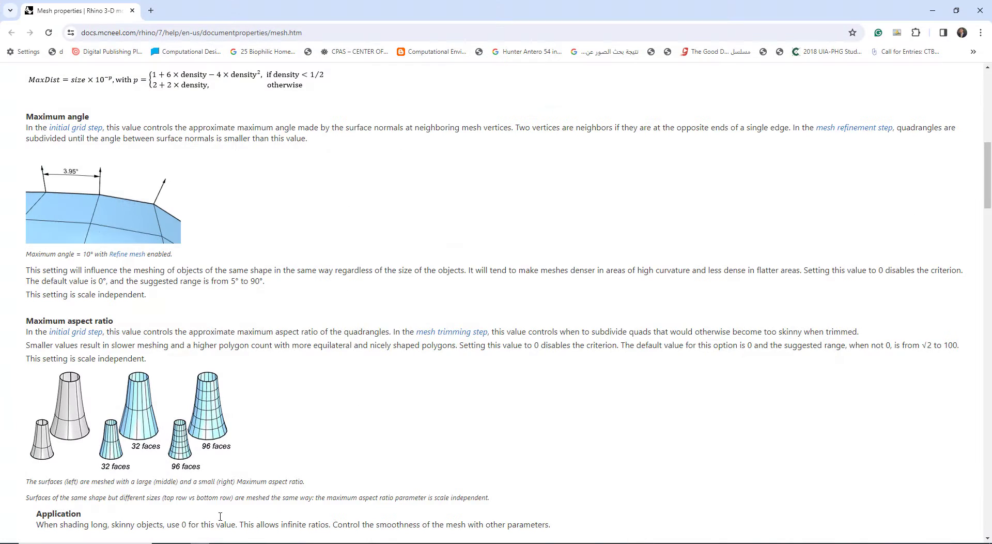
{"action": "scroll", "coordinate": [293, 235], "scroll_direction": "down", "scroll_amount": 2}
{"action": "scroll", "coordinate": [292, 242], "scroll_direction": "up", "scroll_amount": 5}
{"action": "scroll", "coordinate": [284, 263], "scroll_direction": "up", "scroll_amount": 3}
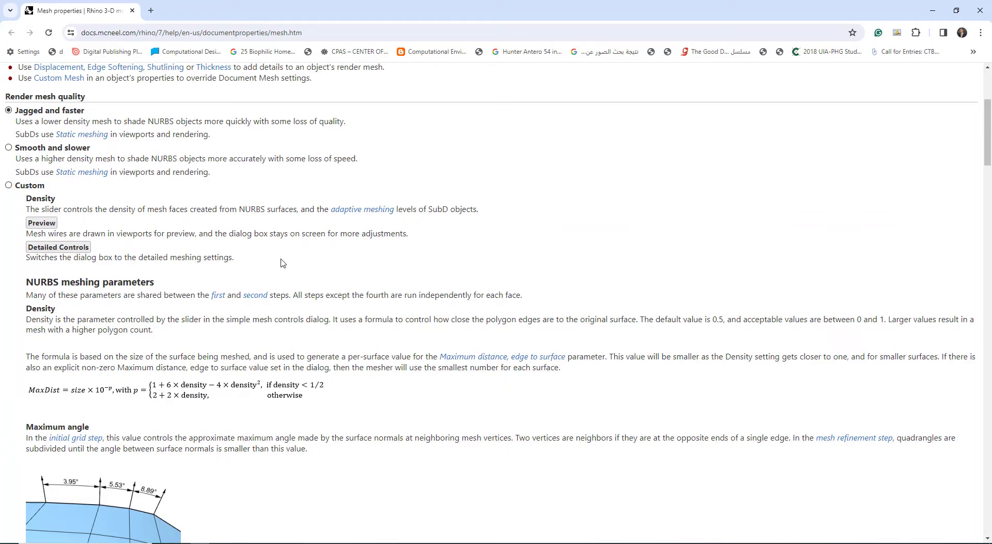
{"action": "scroll", "coordinate": [266, 236], "scroll_direction": "down", "scroll_amount": 5}
{"action": "scroll", "coordinate": [266, 236], "scroll_direction": "down", "scroll_amount": 3}
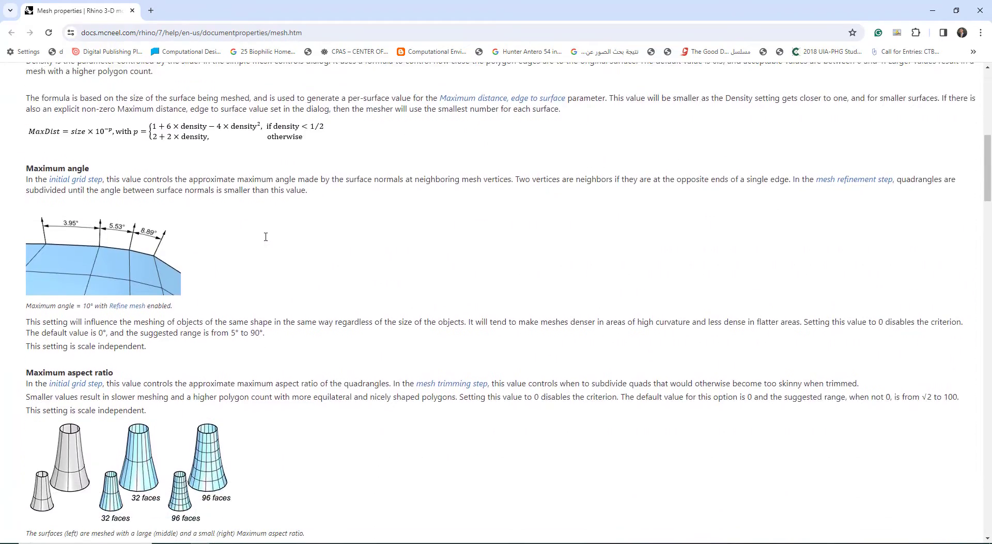
{"action": "scroll", "coordinate": [265, 236], "scroll_direction": "down", "scroll_amount": 2}
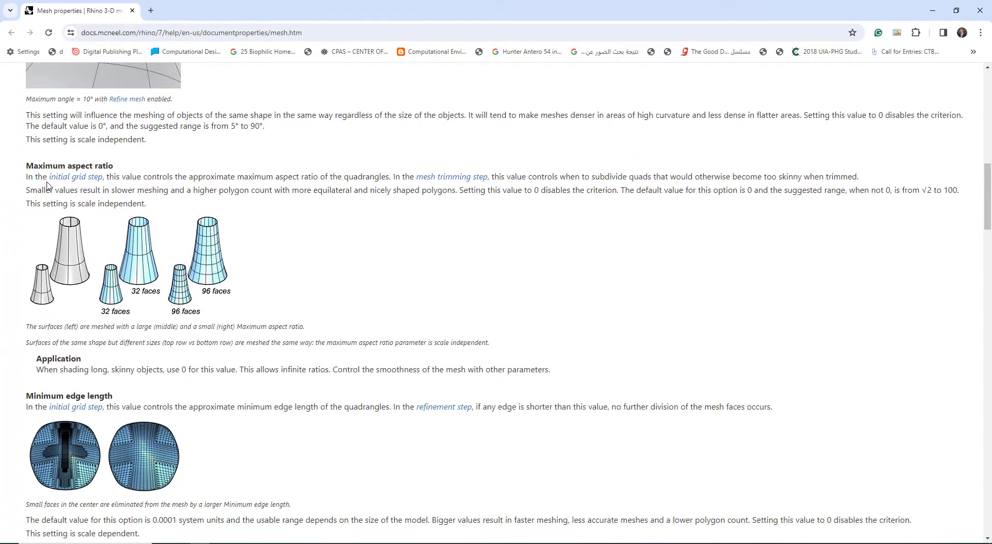
{"action": "scroll", "coordinate": [155, 279], "scroll_direction": "down", "scroll_amount": 2}
{"action": "scroll", "coordinate": [206, 268], "scroll_direction": "down", "scroll_amount": 2}
{"action": "scroll", "coordinate": [310, 258], "scroll_direction": "up", "scroll_amount": 2}
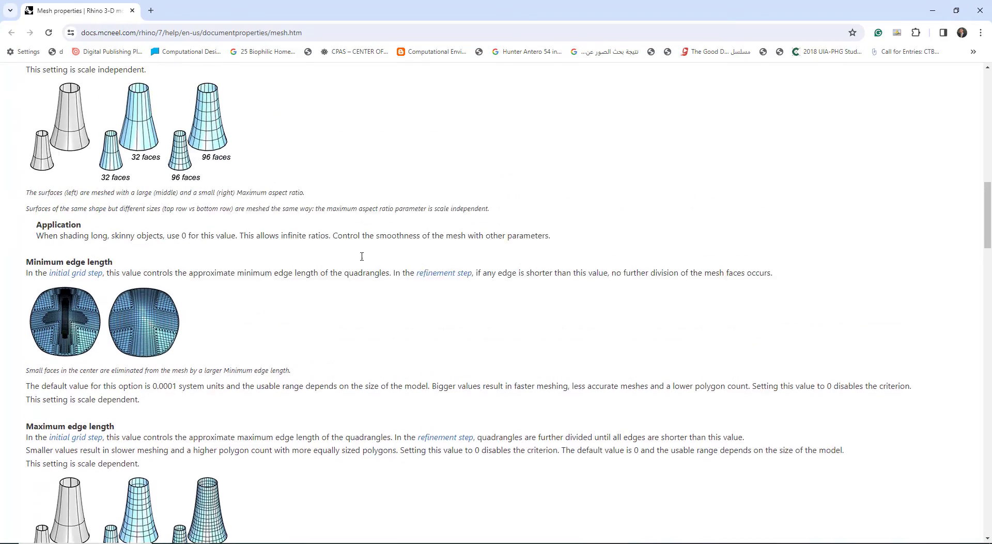
{"action": "scroll", "coordinate": [483, 262], "scroll_direction": "down", "scroll_amount": 6}
{"action": "scroll", "coordinate": [450, 268], "scroll_direction": "down", "scroll_amount": 9}
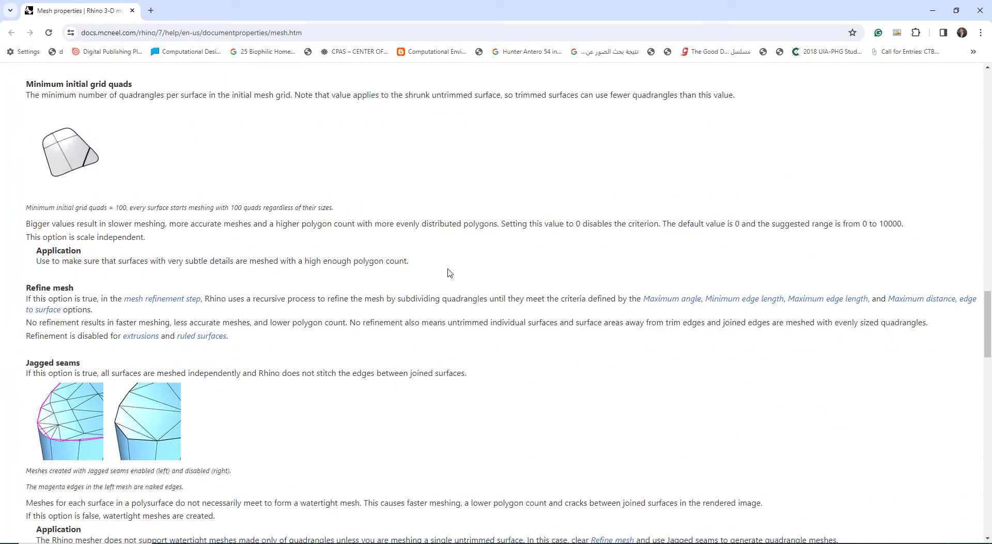
{"action": "scroll", "coordinate": [443, 278], "scroll_direction": "down", "scroll_amount": 7}
{"action": "scroll", "coordinate": [442, 277], "scroll_direction": "down", "scroll_amount": 3}
{"action": "scroll", "coordinate": [441, 277], "scroll_direction": "up", "scroll_amount": 15}
{"action": "scroll", "coordinate": [441, 277], "scroll_direction": "up", "scroll_amount": 15}
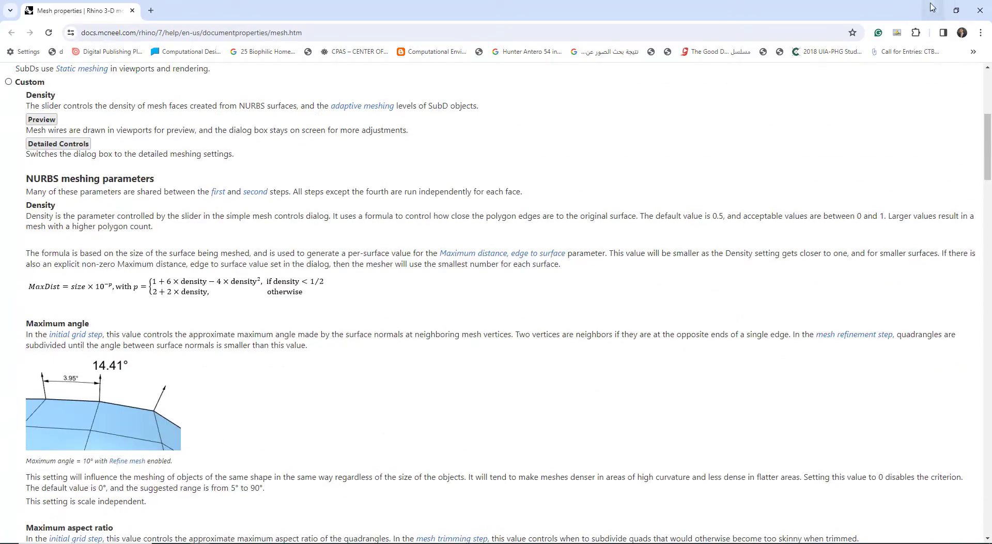
{"action": "scroll", "coordinate": [465, 286], "scroll_direction": "up", "scroll_amount": 2}
{"action": "scroll", "coordinate": [306, 215], "scroll_direction": "up", "scroll_amount": 3}
{"action": "scroll", "coordinate": [314, 237], "scroll_direction": "up", "scroll_amount": 2}
{"action": "scroll", "coordinate": [314, 238], "scroll_direction": "down", "scroll_amount": 20}
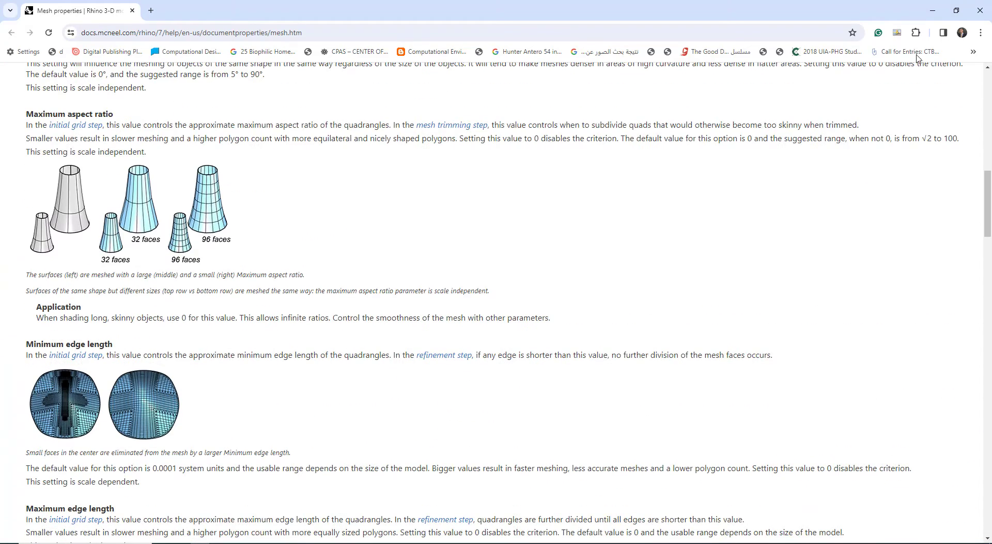
{"action": "left_click", "coordinate": [933, 11]}
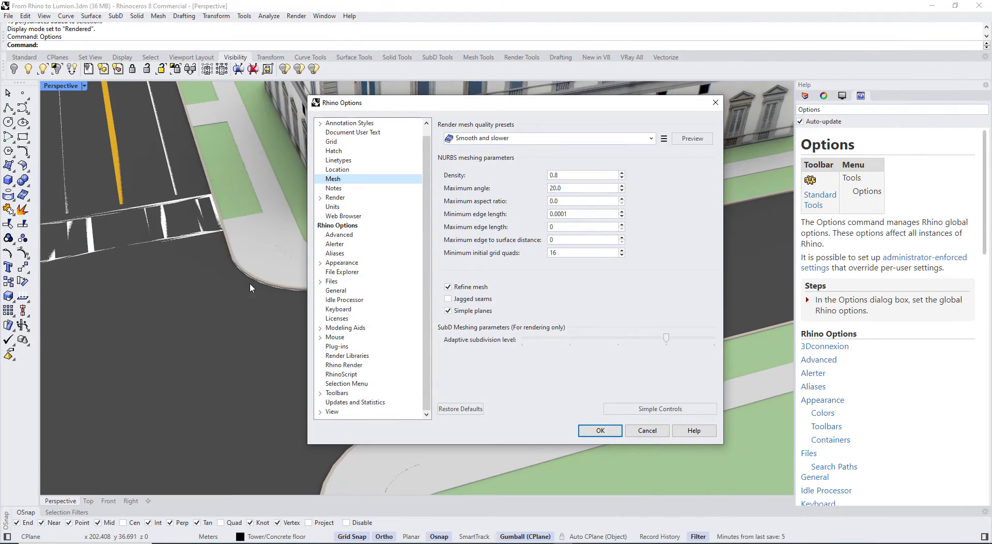
- Cancel Options and set the Perspective viewport to Shaded display
{"action": "left_click", "coordinate": [637, 431]}
{"action": "right_click_drag", "start_coordinate": [190, 213], "coordinate": [125, 123]}
{"action": "left_click", "coordinate": [84, 85]}
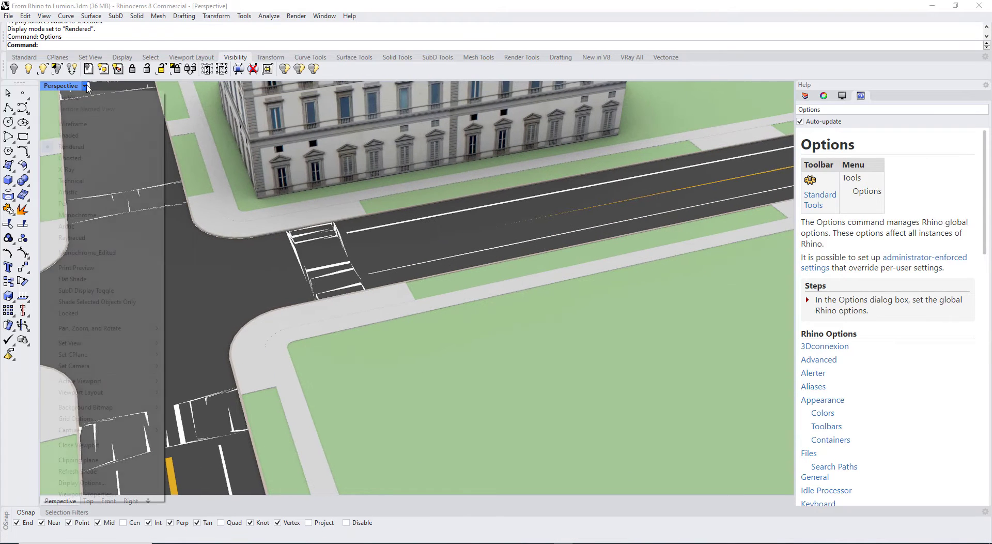
{"action": "left_click", "coordinate": [95, 135]}
{"action": "scroll", "coordinate": [132, 170], "scroll_direction": "up", "scroll_amount": 5}
- Reopen Options > Mesh > Detailed Controls and preview the render mesh on the curb
{"action": "type", "text": "Options"}
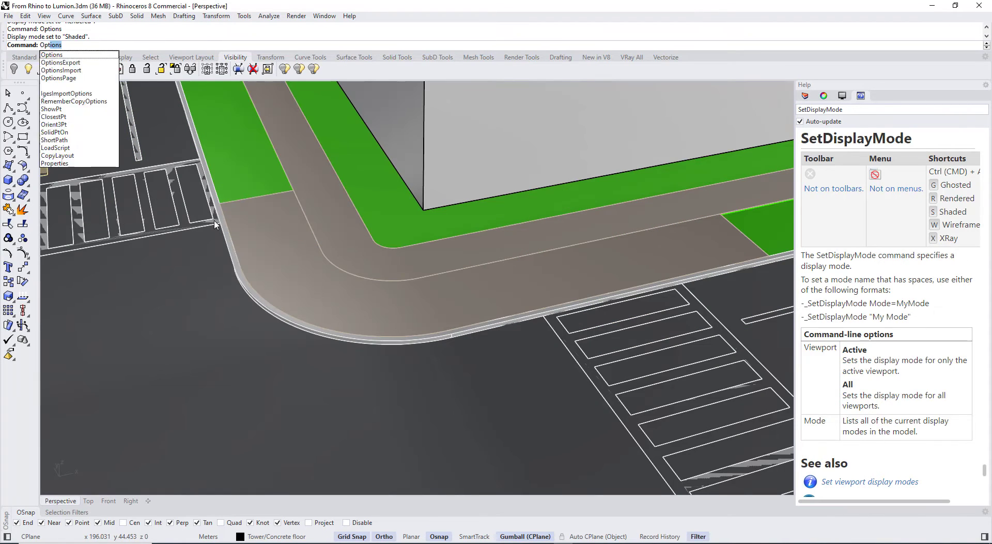
{"action": "key", "text": "Return"}
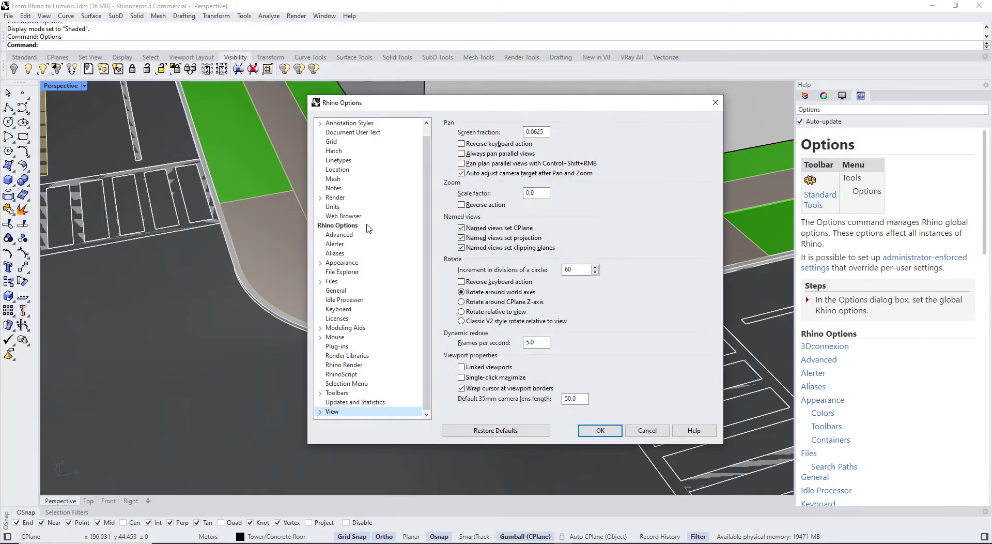
{"action": "left_click", "coordinate": [335, 180]}
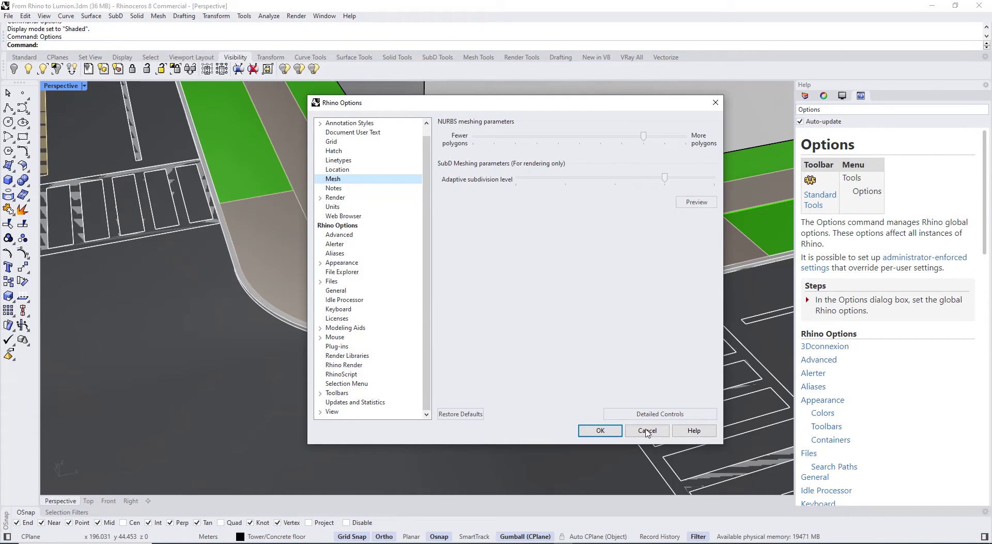
{"action": "left_click", "coordinate": [616, 414]}
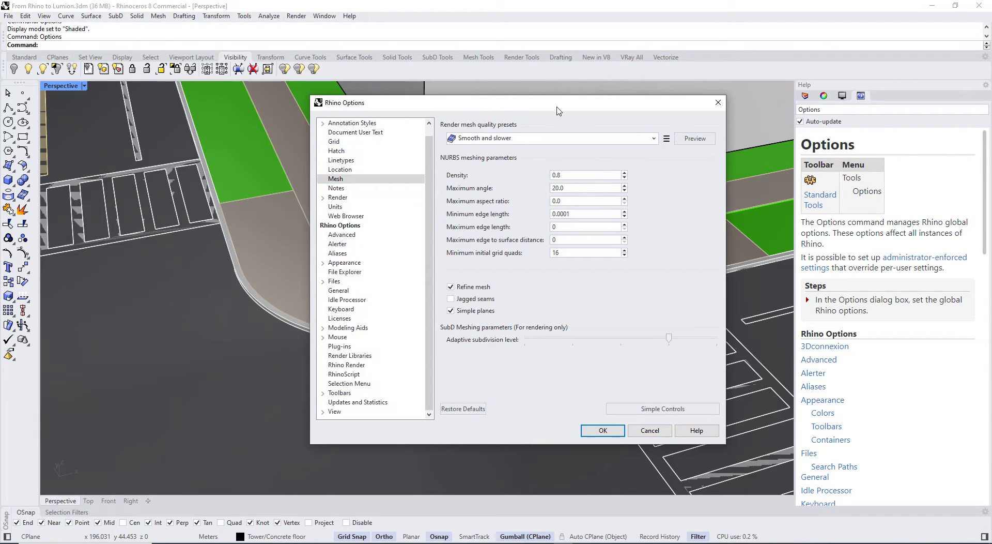
{"action": "left_click_drag", "start_coordinate": [553, 106], "coordinate": [681, 95]}
{"action": "left_click", "coordinate": [816, 122]}
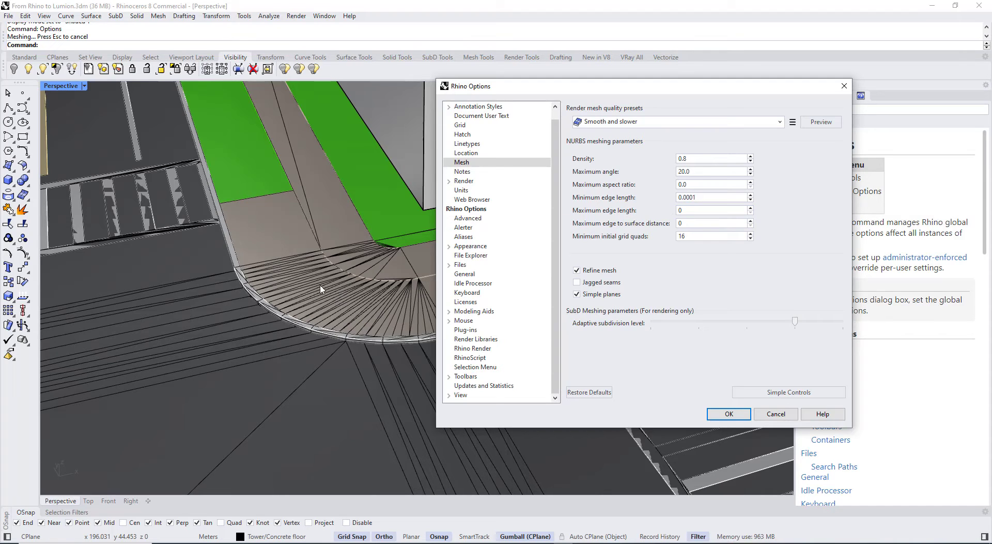
- Set the mesh Maximum aspect ratio to 1.0 and apply with OK
{"action": "double_click", "coordinate": [694, 184]}
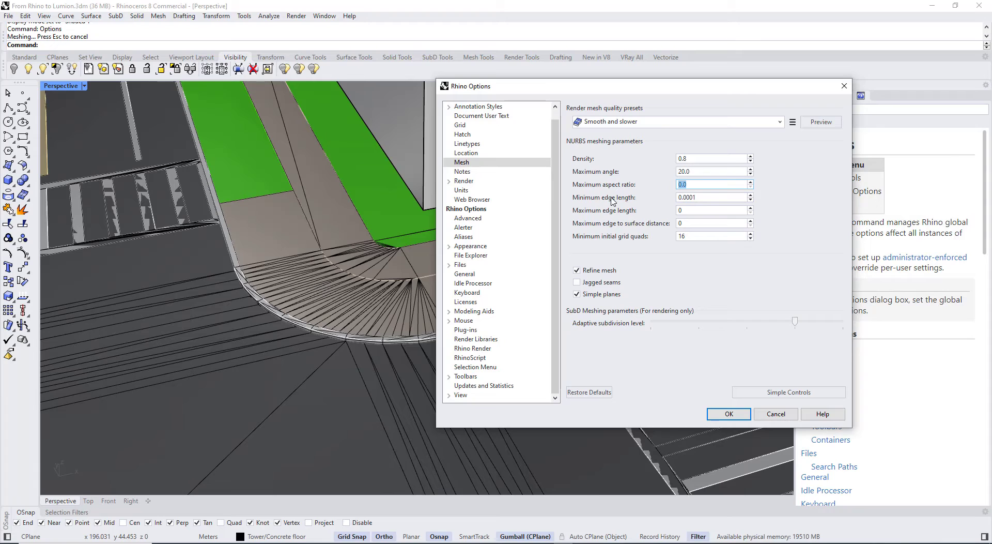
{"action": "type", "text": "1"}
{"action": "left_click", "coordinate": [821, 122]}
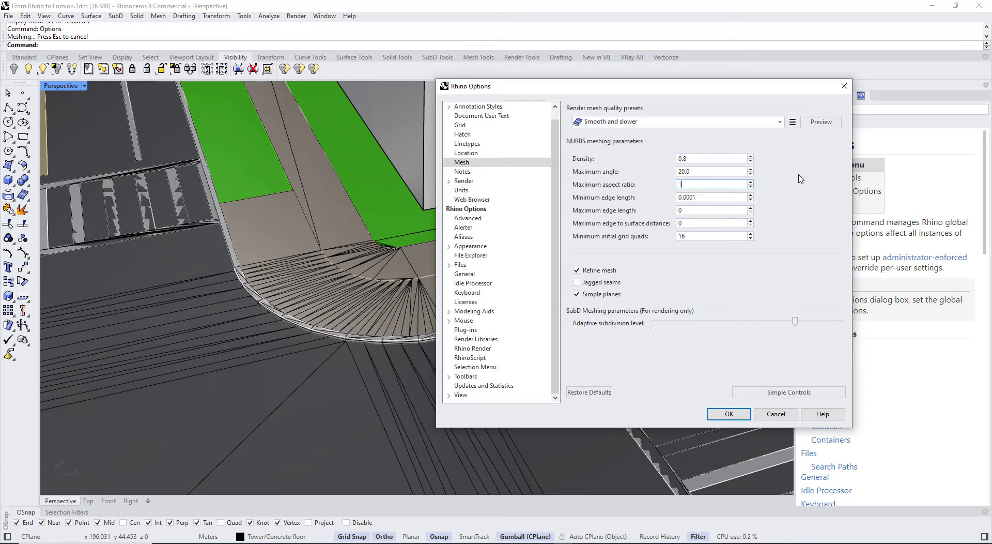
{"action": "left_click", "coordinate": [821, 122]}
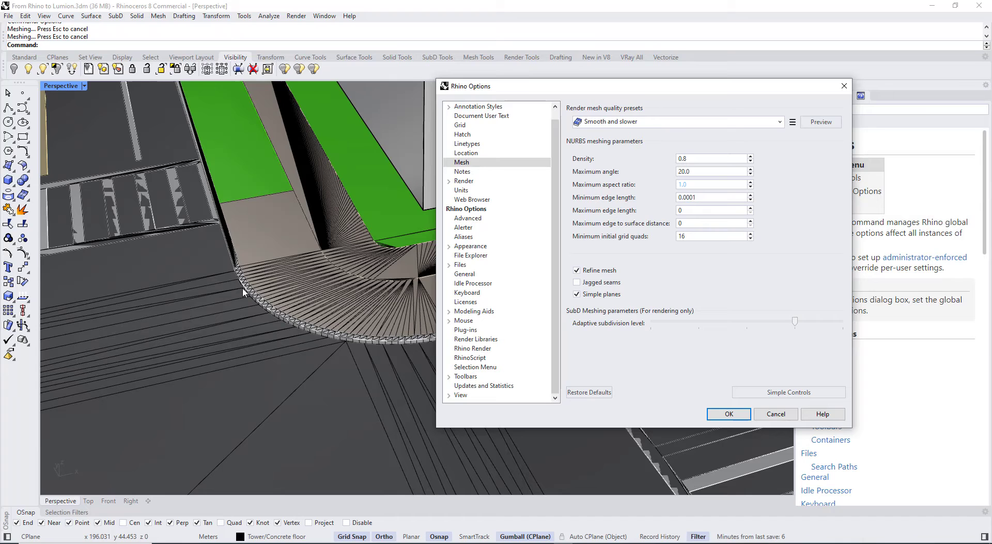
{"action": "left_click", "coordinate": [726, 414]}
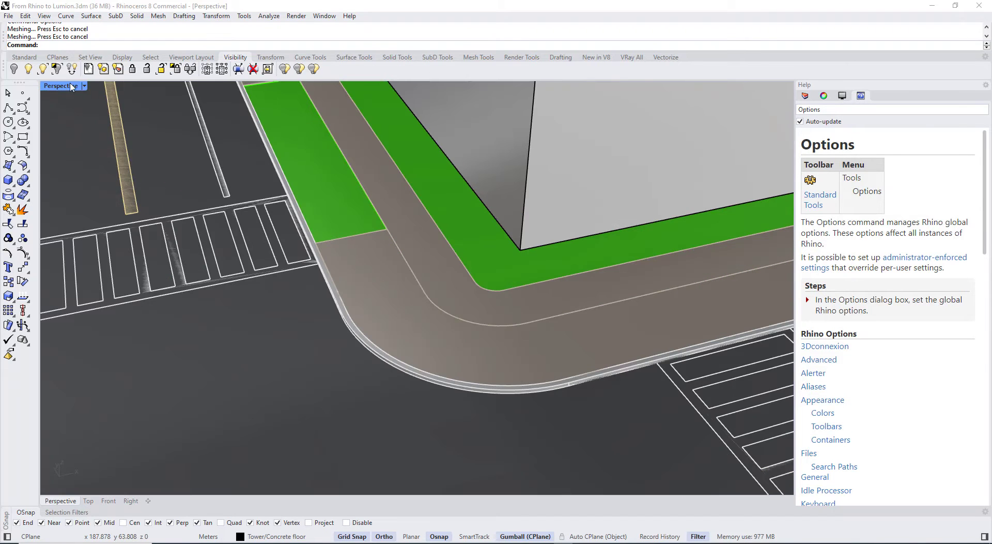
- Set the Perspective view to Rendered and zoom in to check the smooth curb
{"action": "left_click", "coordinate": [83, 86]}
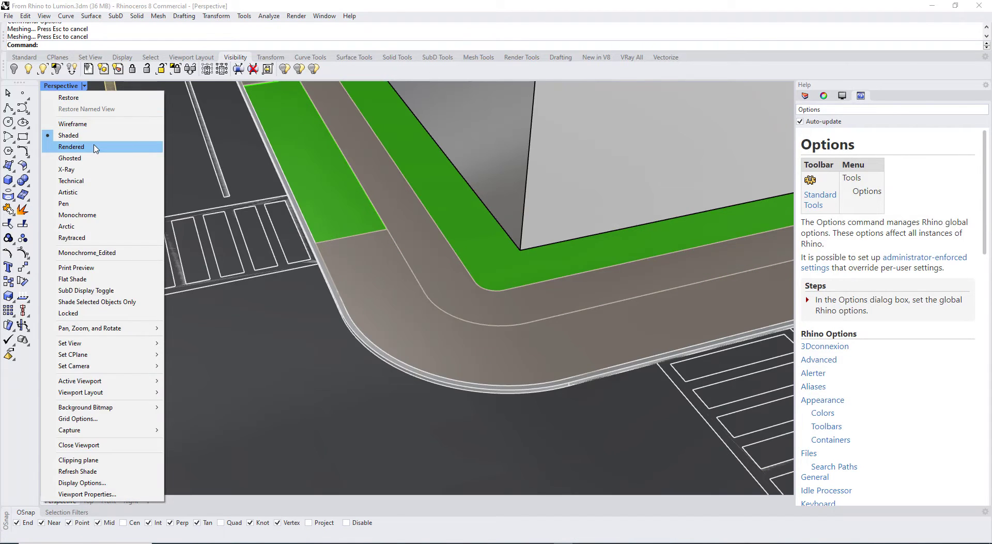
{"action": "left_click", "coordinate": [70, 146]}
{"action": "scroll", "coordinate": [376, 289], "scroll_direction": "down", "scroll_amount": 2}
{"action": "scroll", "coordinate": [357, 296], "scroll_direction": "up", "scroll_amount": 5}
{"action": "scroll", "coordinate": [310, 310], "scroll_direction": "down", "scroll_amount": 3}
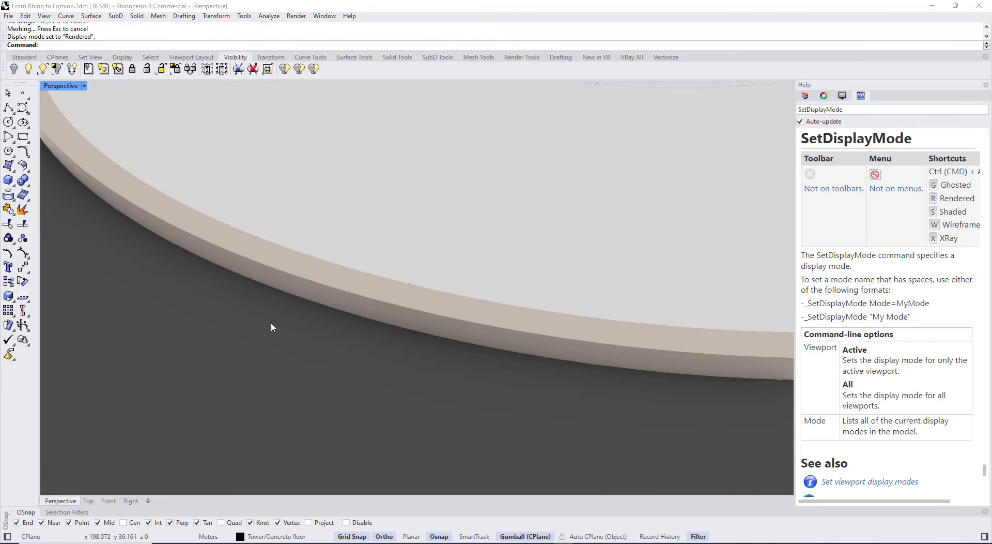
{"action": "scroll", "coordinate": [241, 278], "scroll_direction": "up", "scroll_amount": 1}
{"action": "scroll", "coordinate": [241, 279], "scroll_direction": "up", "scroll_amount": 1}
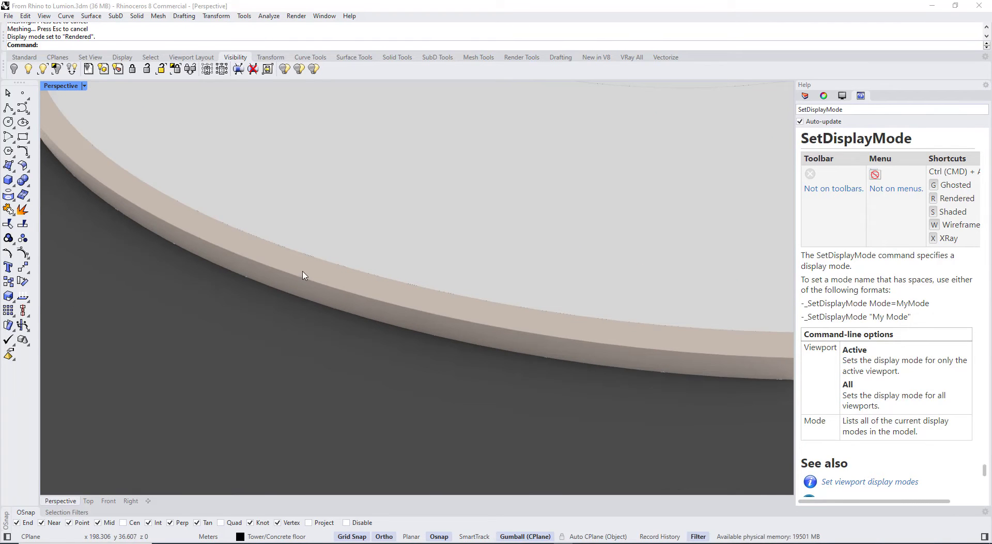
{"action": "scroll", "coordinate": [372, 310], "scroll_direction": "down", "scroll_amount": 3}
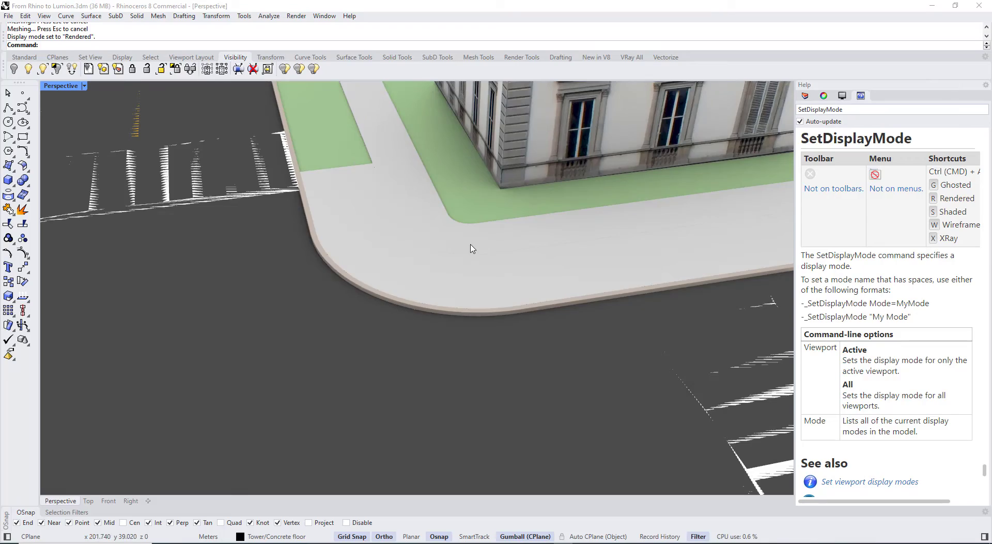
{"action": "scroll", "coordinate": [470, 248], "scroll_direction": "down", "scroll_amount": 3}
- Orbit and zoom out, then window-select every object in the city block
{"action": "right_click_drag", "start_coordinate": [471, 248], "coordinate": [310, 279]}
{"action": "scroll", "coordinate": [264, 295], "scroll_direction": "up", "scroll_amount": 4}
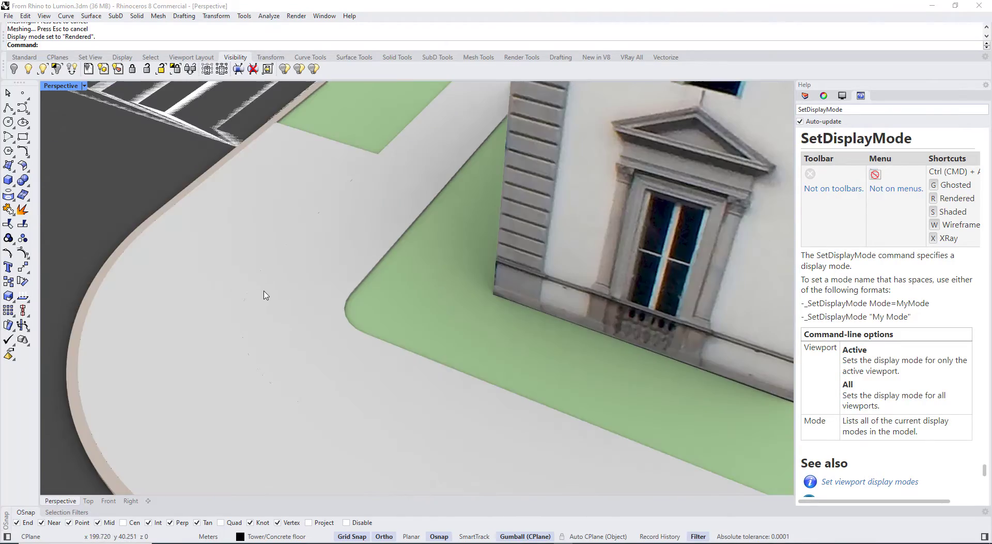
{"action": "scroll", "coordinate": [348, 299], "scroll_direction": "down", "scroll_amount": 2}
{"action": "scroll", "coordinate": [403, 255], "scroll_direction": "down", "scroll_amount": 3}
{"action": "scroll", "coordinate": [403, 255], "scroll_direction": "down", "scroll_amount": 3}
{"action": "scroll", "coordinate": [396, 248], "scroll_direction": "down", "scroll_amount": 4}
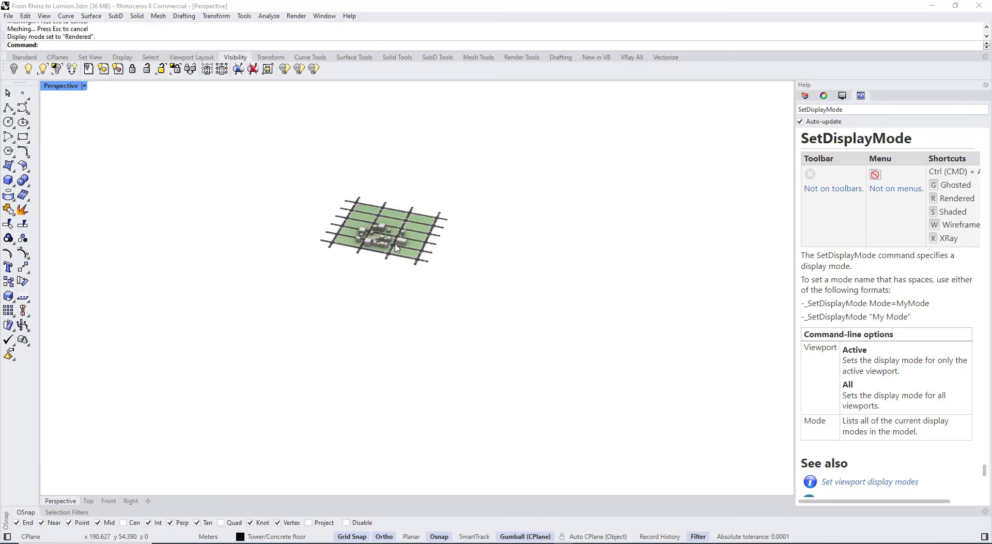
{"action": "scroll", "coordinate": [396, 248], "scroll_direction": "up", "scroll_amount": 3}
{"action": "left_click_drag", "start_coordinate": [506, 342], "coordinate": [301, 174]}
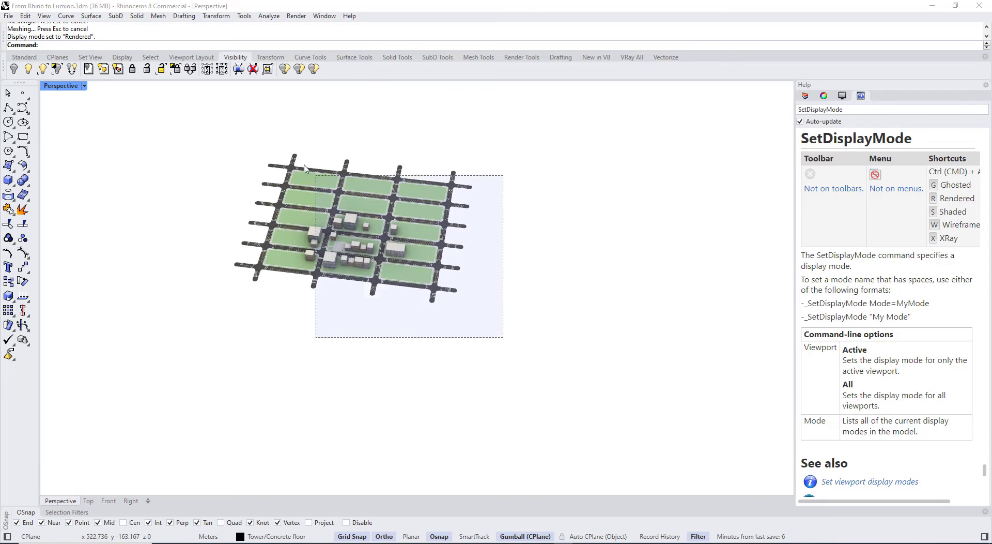
- Export the selected block as COLLADA file 022.dae in the Rhino folder, then deselect
{"action": "left_click", "coordinate": [10, 19]}
{"action": "left_click", "coordinate": [60, 174]}
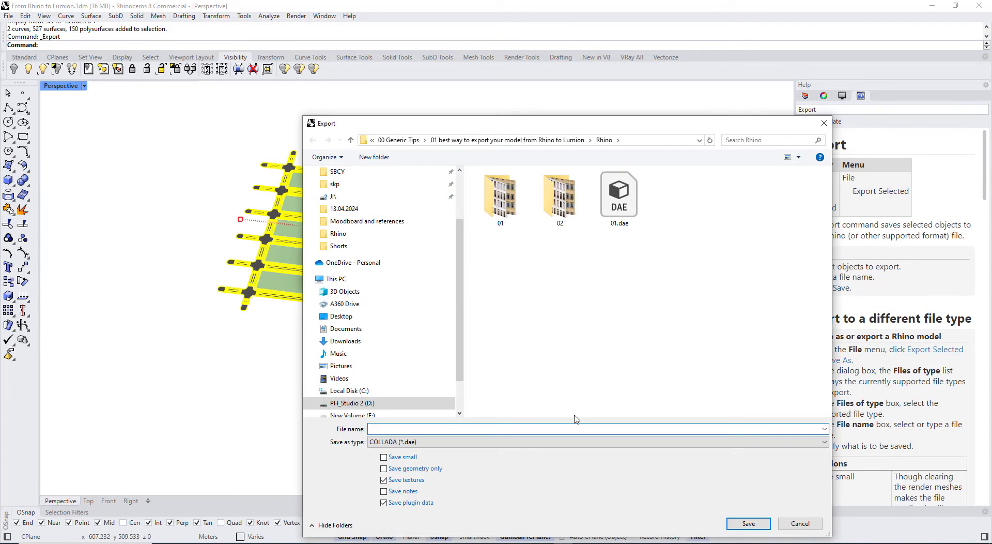
{"action": "type", "text": "02"}
{"action": "left_click", "coordinate": [738, 526]}
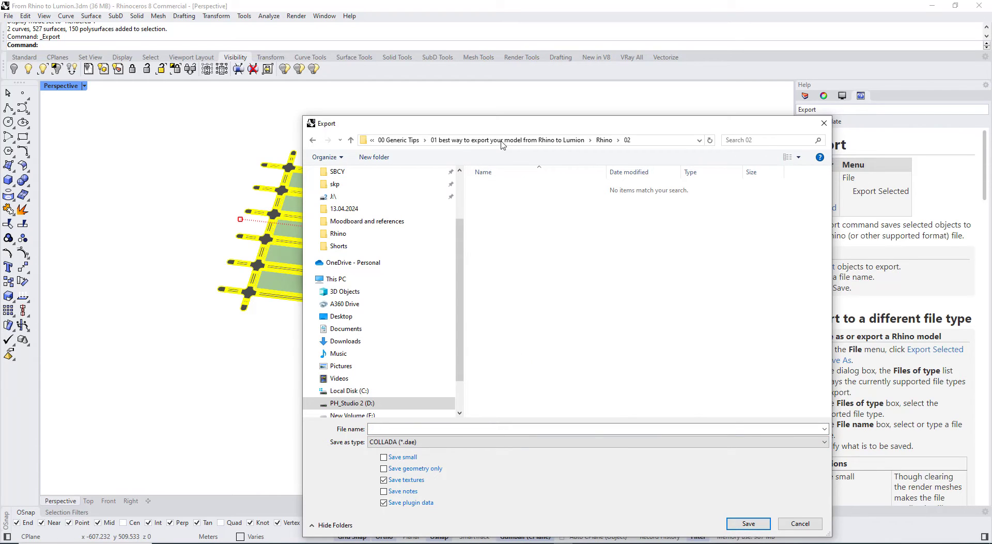
{"action": "left_click", "coordinate": [590, 140]}
{"action": "left_click", "coordinate": [602, 162]}
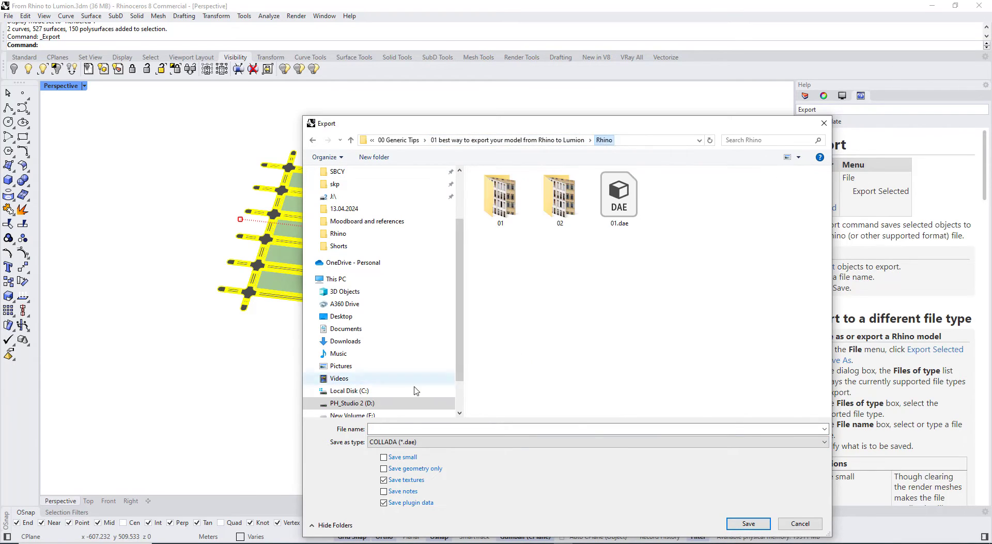
{"action": "type", "text": "02.dae"}
{"action": "left_click", "coordinate": [749, 523]}
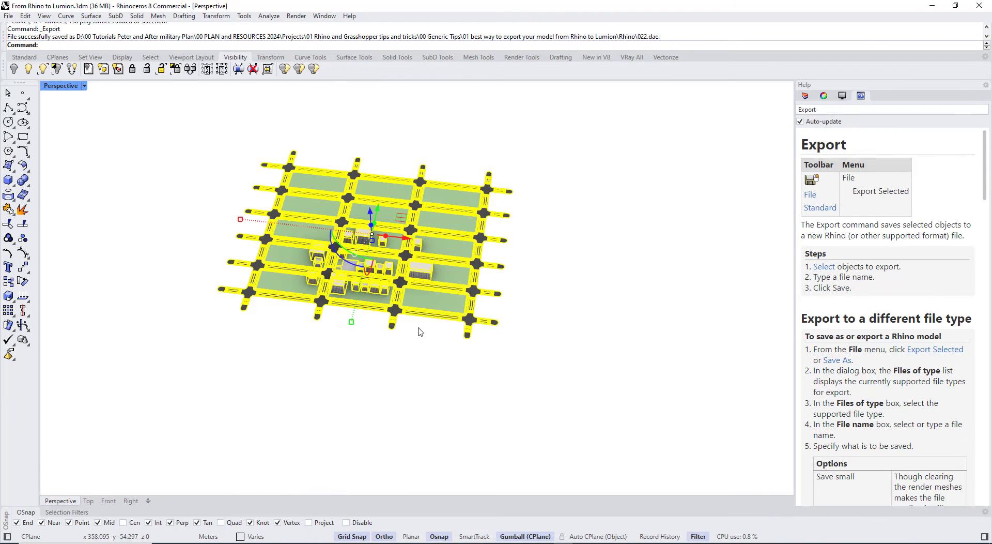
{"action": "left_click", "coordinate": [323, 373]}
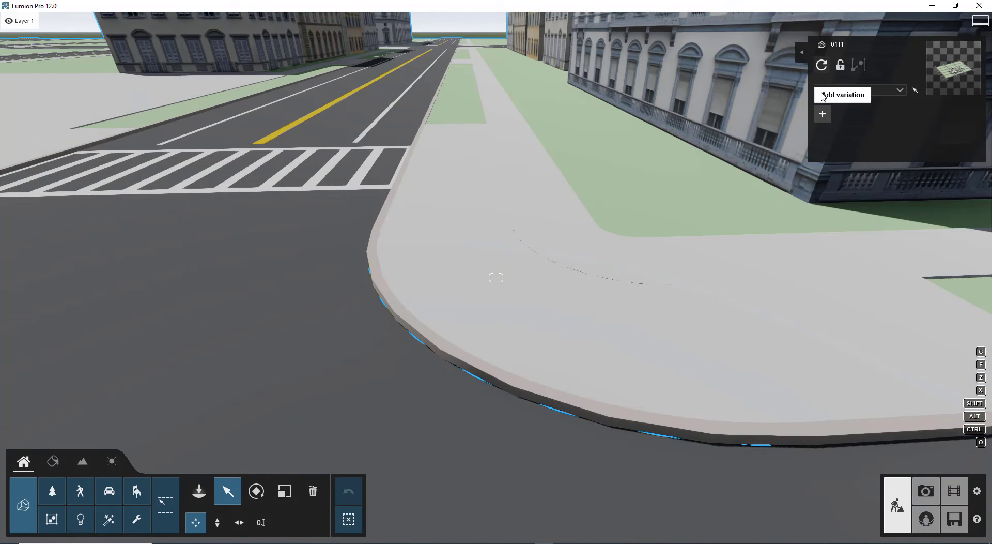
- Reimport the Lumion street model from the new 022.dae file
{"action": "left_click", "coordinate": [822, 66], "text": "alt"}
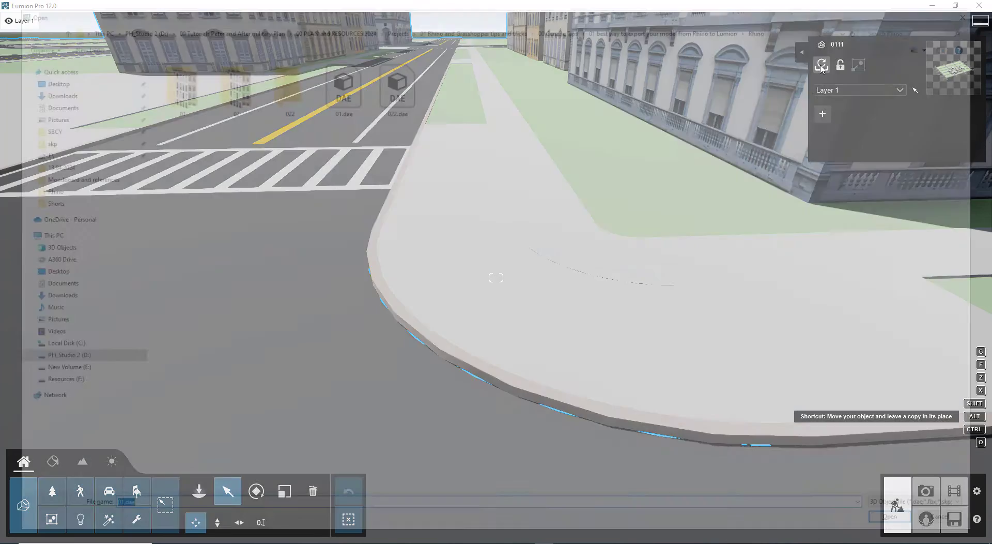
{"action": "left_click", "coordinate": [399, 89]}
{"action": "left_click", "coordinate": [903, 526]}
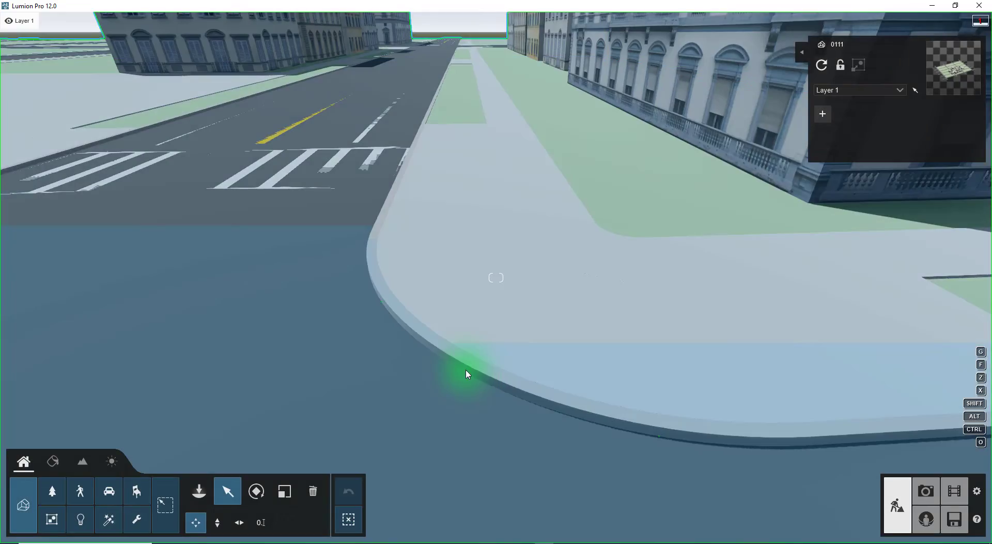
- Turn, tilt and zoom the Lumion camera toward the reloaded curb's rounded corner
{"action": "right_click_drag", "start_coordinate": [468, 374], "coordinate": [472, 359]}
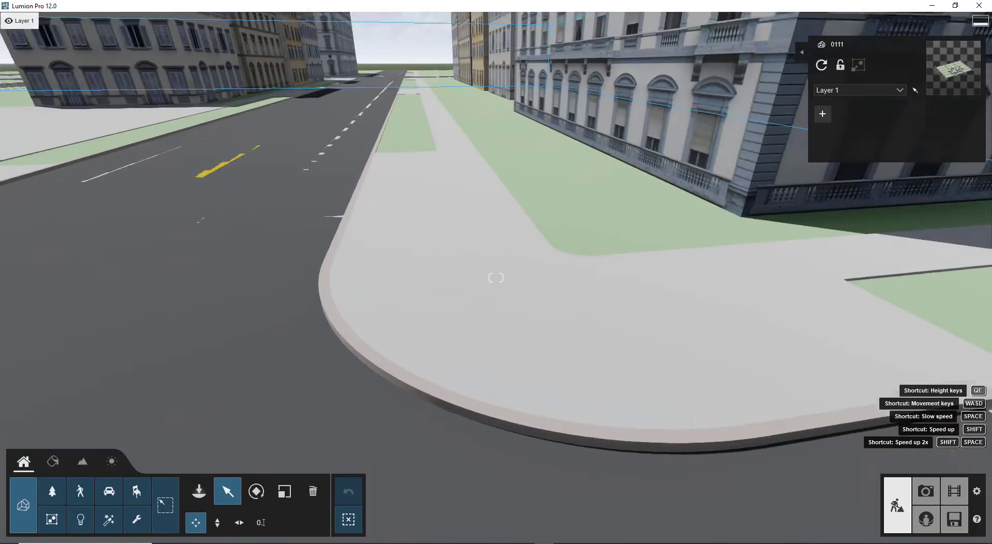
{"action": "right_click_drag", "start_coordinate": [495, 278], "coordinate": [465, 310]}
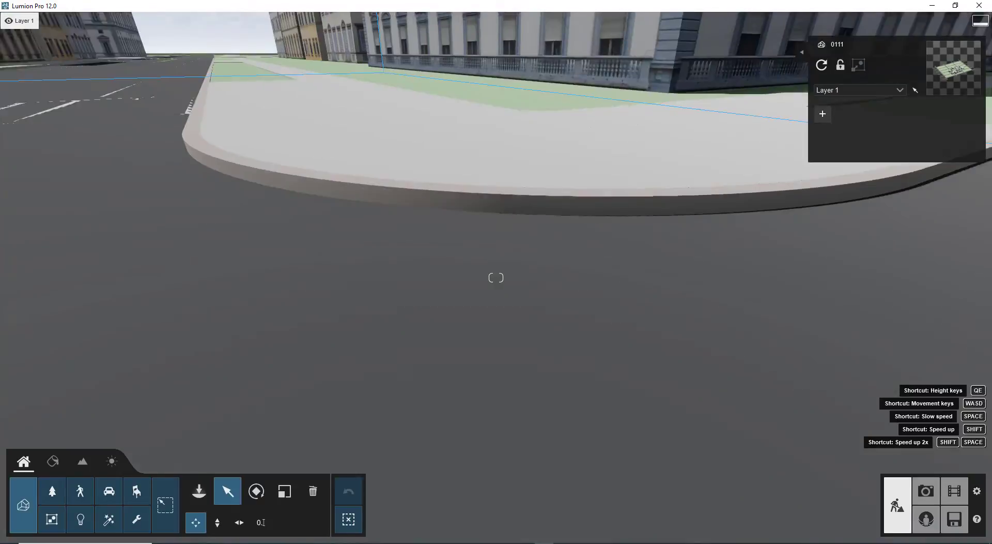
{"action": "right_click_drag", "start_coordinate": [496, 278], "coordinate": [552, 351]}
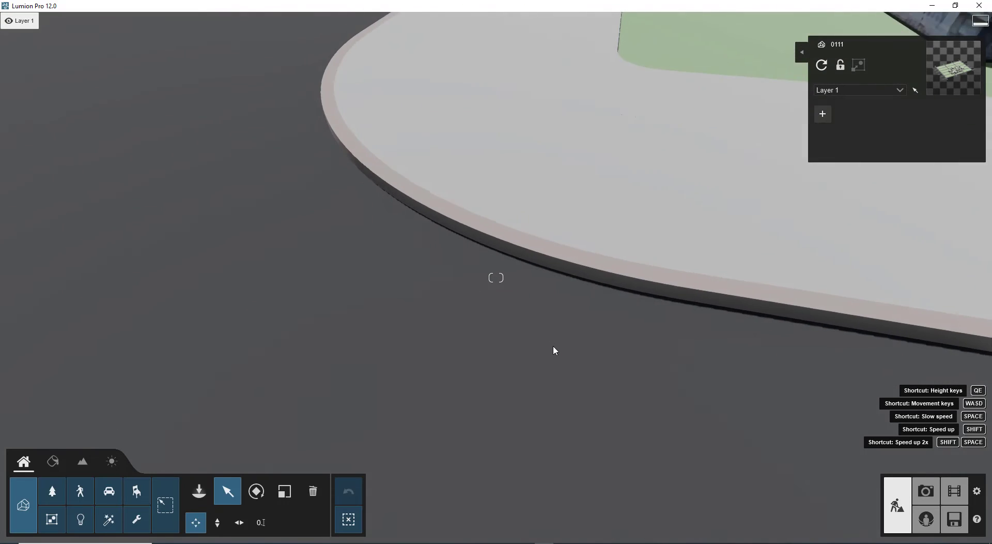
{"action": "scroll", "coordinate": [553, 350], "scroll_direction": "down", "scroll_amount": 2}
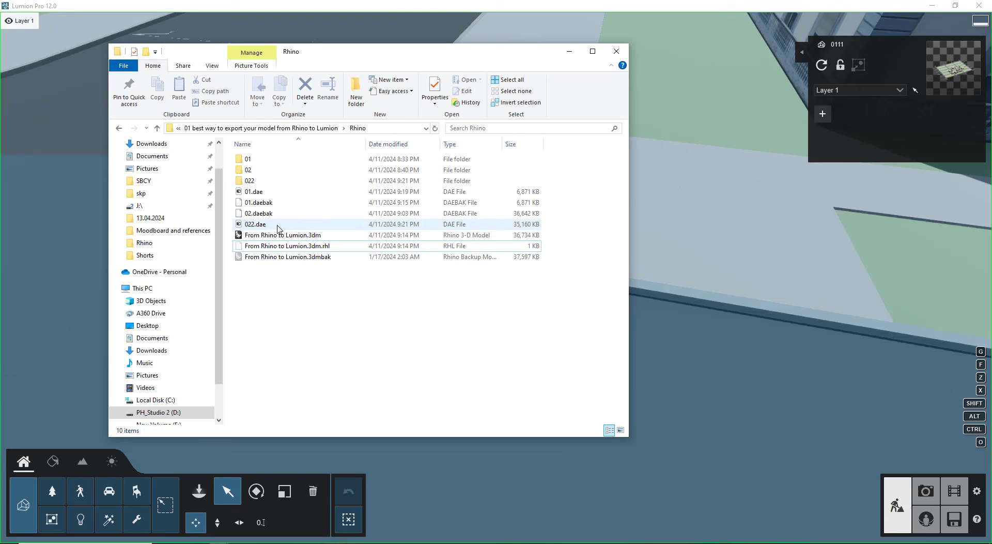
- Compare file sizes, 01.dae at 6.9 MB versus 022.dae at 35 MB, then minimize Explorer
{"action": "left_click", "coordinate": [284, 193]}
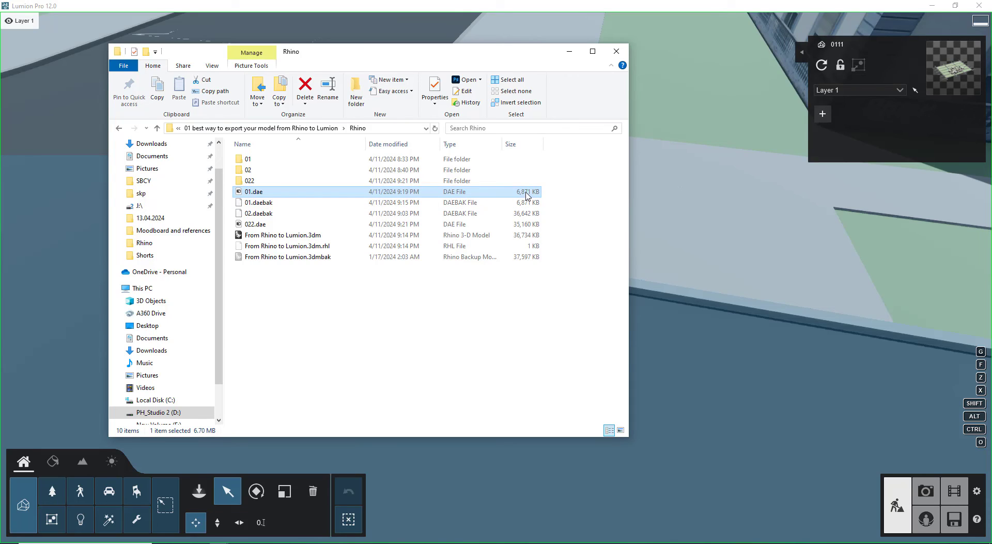
{"action": "left_click", "coordinate": [313, 224]}
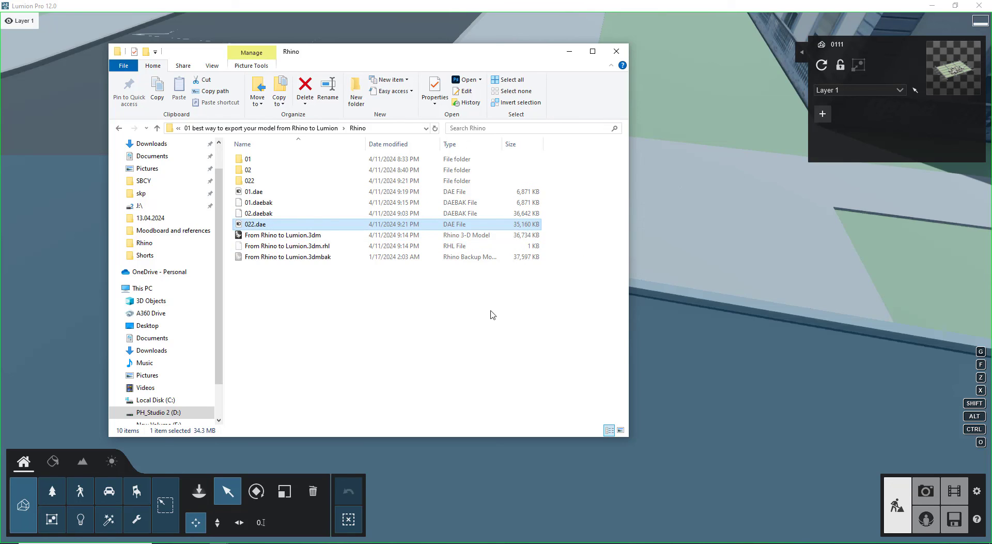
{"action": "left_click", "coordinate": [570, 50]}
- Move the Lumion camera around the corner to inspect the rounded curb
{"action": "right_click_drag", "start_coordinate": [497, 304], "coordinate": [454, 292]}
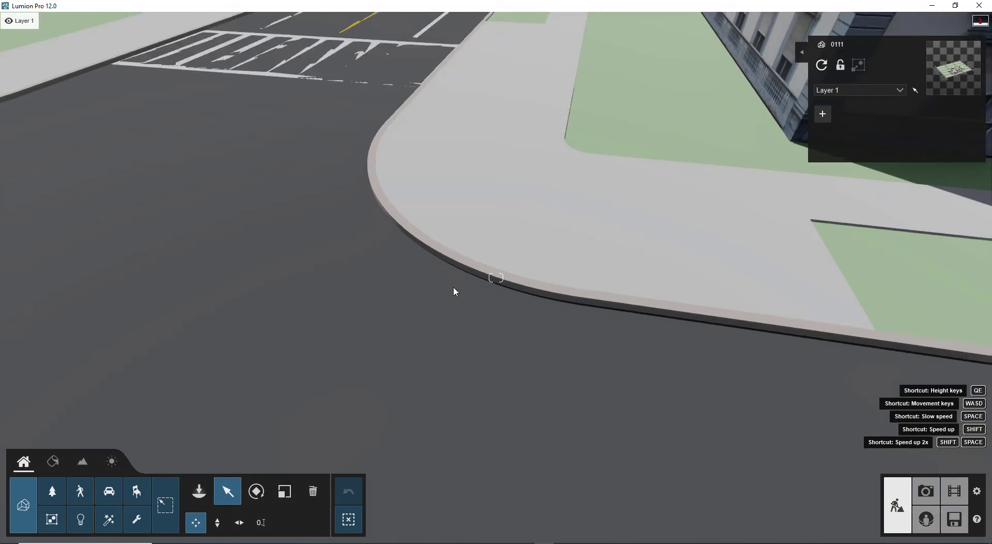
{"action": "scroll", "coordinate": [454, 291], "scroll_direction": "up", "scroll_amount": 2}
{"action": "scroll", "coordinate": [454, 291], "scroll_direction": "down", "scroll_amount": 4}
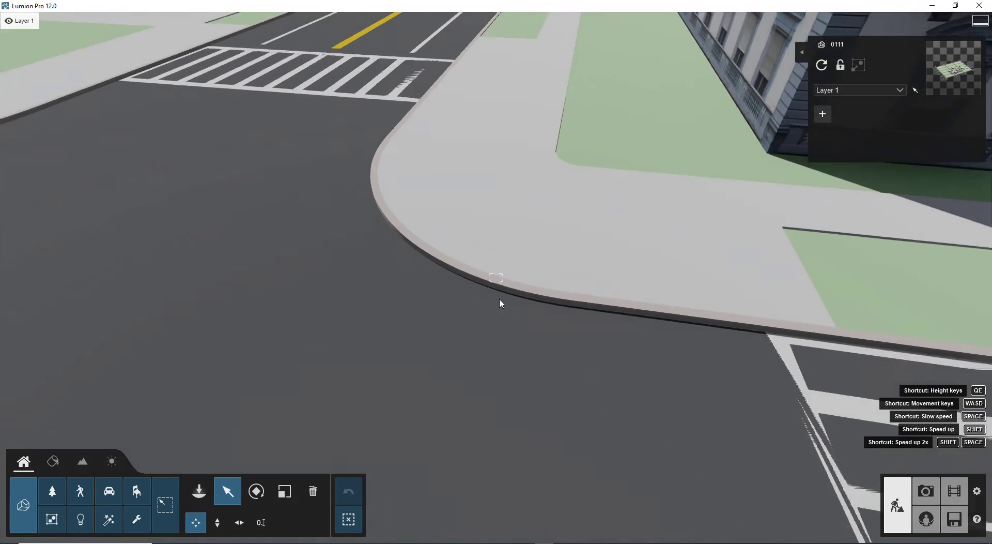
{"action": "scroll", "coordinate": [430, 339], "scroll_direction": "down", "scroll_amount": 3}
{"action": "left_click", "coordinate": [435, 331]}
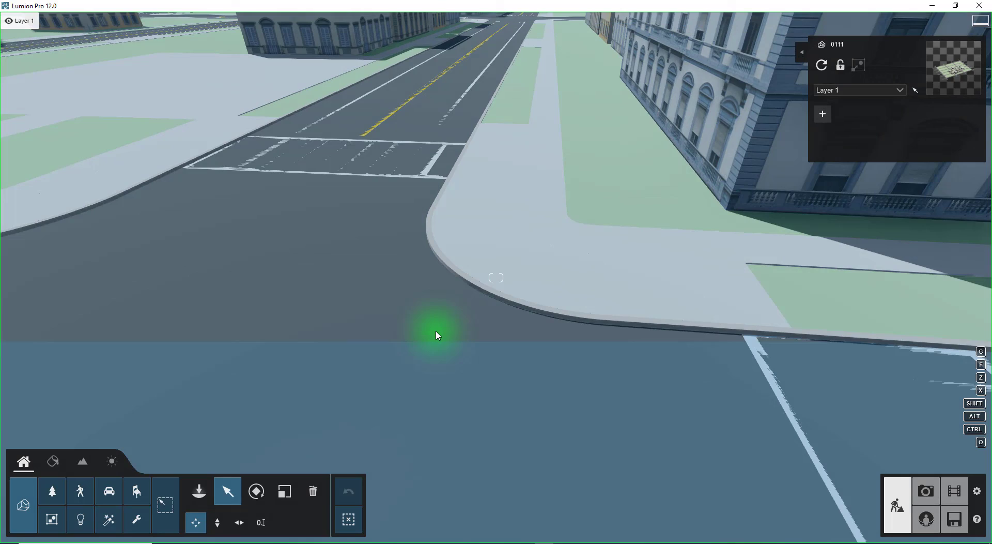